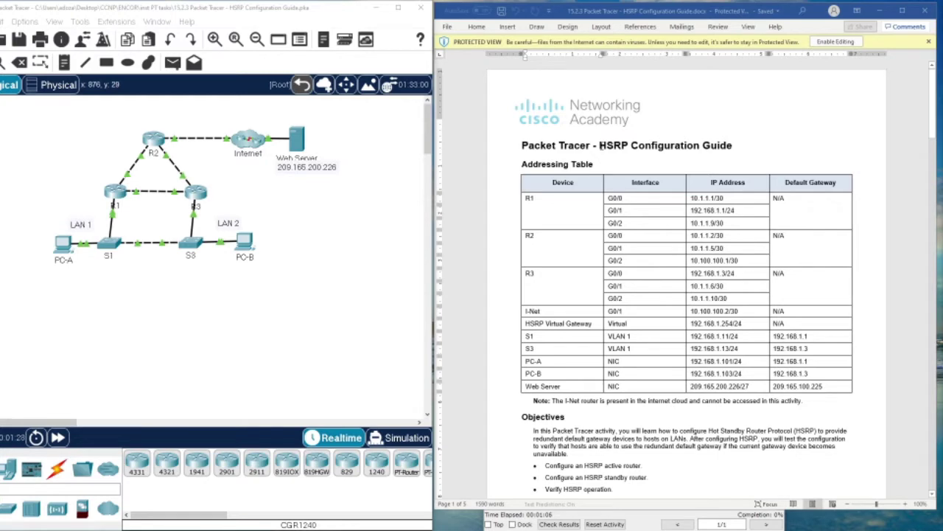
# Read the HSRP guide's objectives, background scenario and Part 1 connectivity instructions.
pyautogui.scroll(-3, 632, 145)
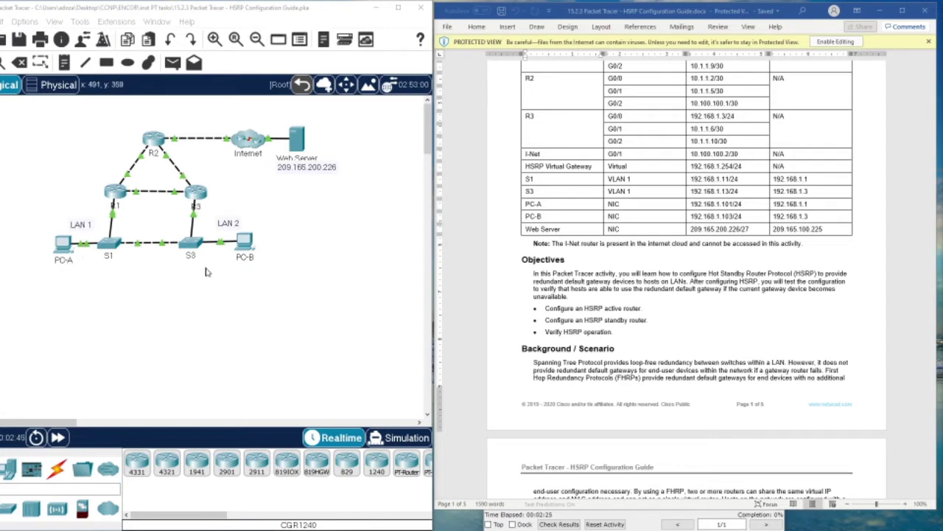
pyautogui.scroll(-2, 710, 259)
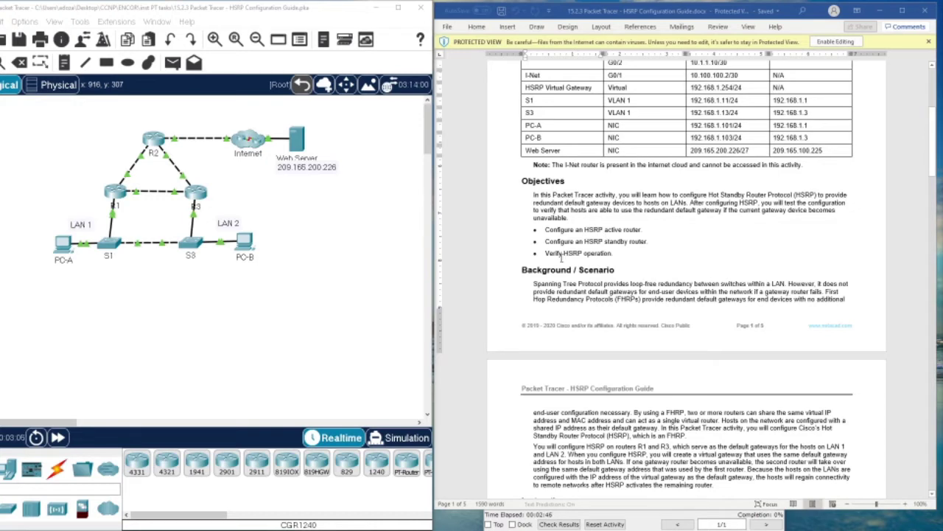
pyautogui.scroll(-2, 562, 258)
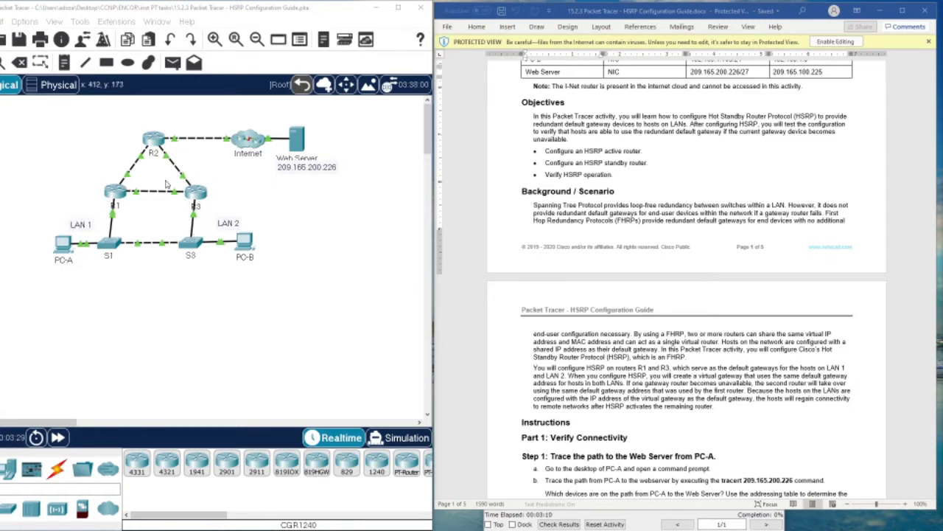
pyautogui.scroll(-2, 718, 274)
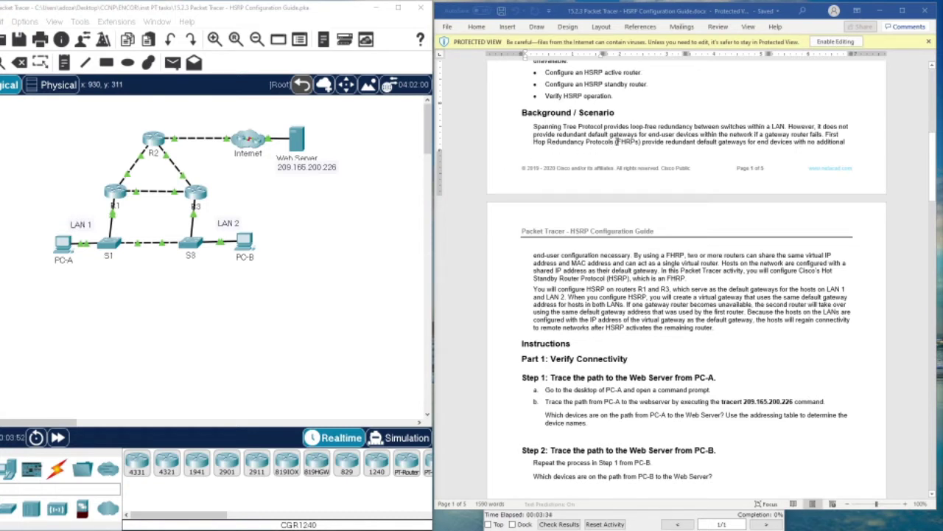
pyautogui.moveTo(616, 142); pyautogui.dragTo(642, 142)
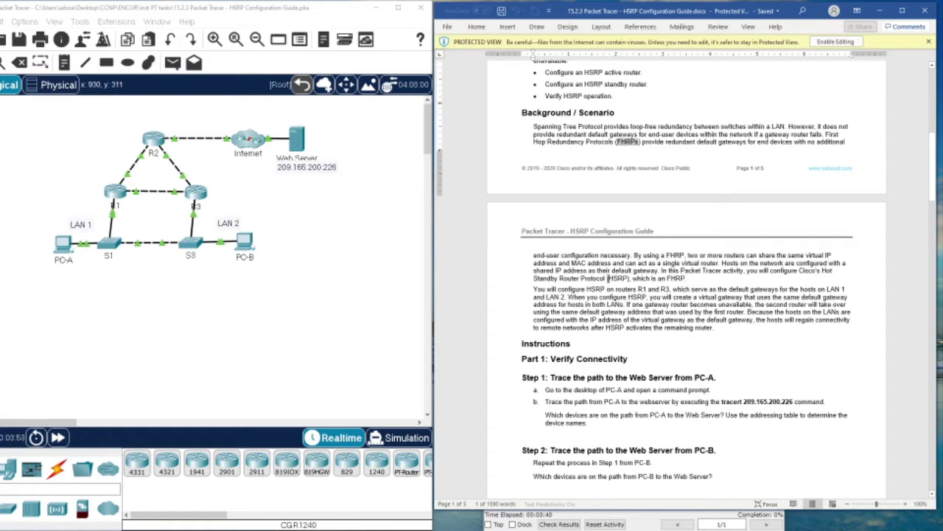
pyautogui.doubleClick(618, 279)
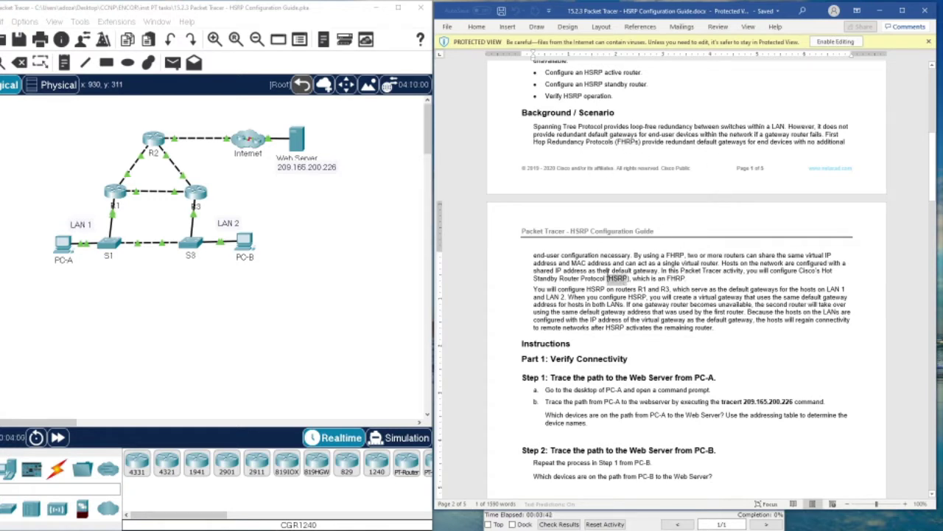
pyautogui.scroll(-2, 608, 274)
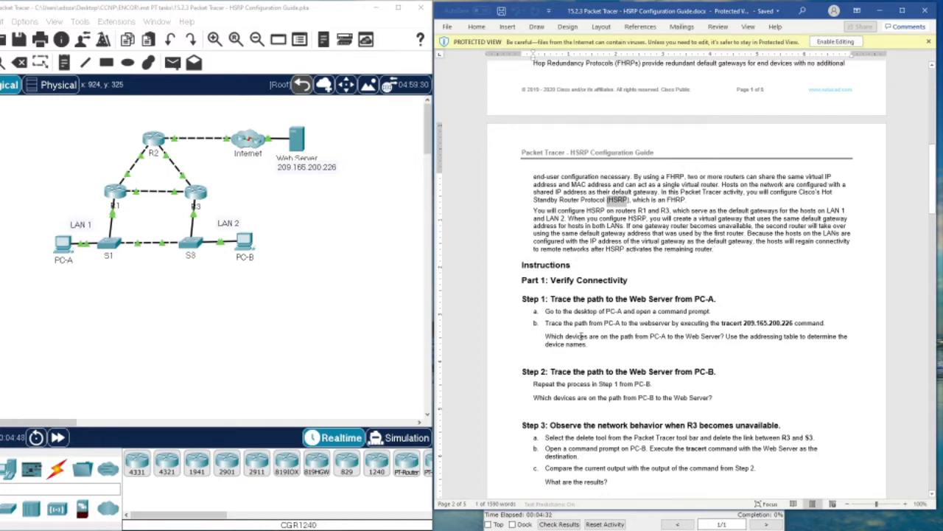
pyautogui.scroll(-5, 582, 337)
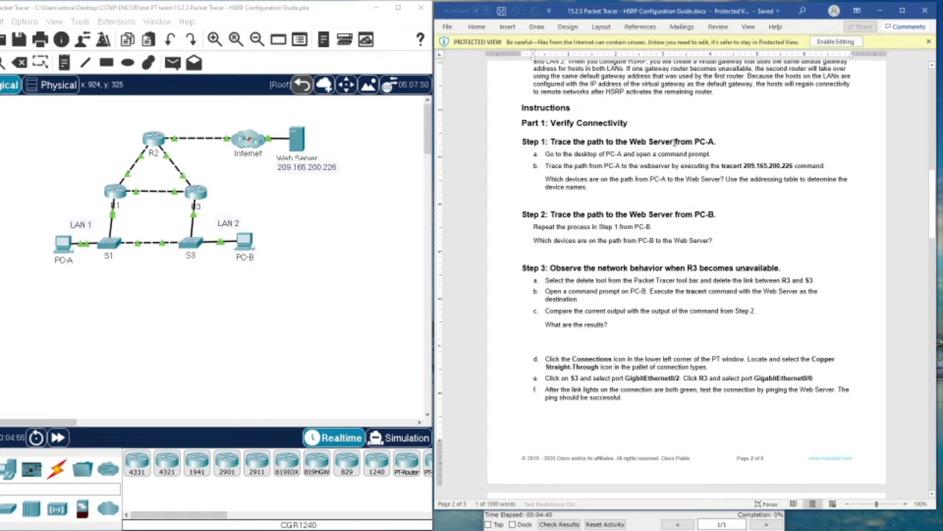
# Copy the trace command from Step 1 of the guide and run tracert 209.165.200.226 in PC-A's command prompt.
pyautogui.moveTo(721, 166); pyautogui.dragTo(791, 168)
pyautogui.rightClick(790, 171)
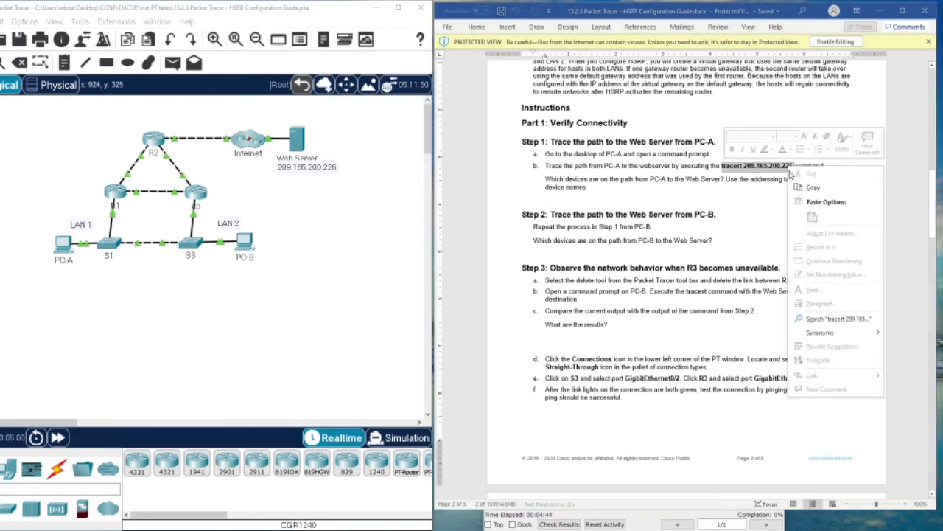
pyautogui.click(813, 188)
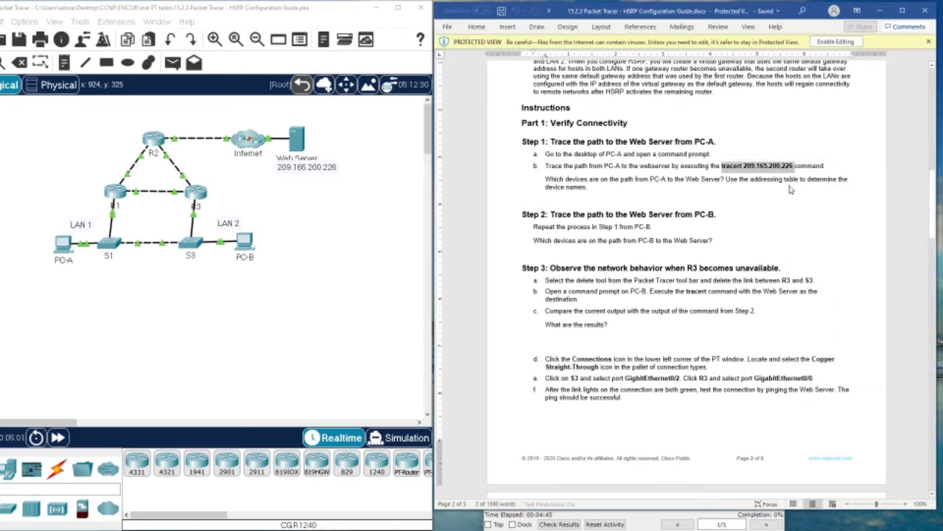
pyautogui.click(61, 249)
pyautogui.click(515, 101)
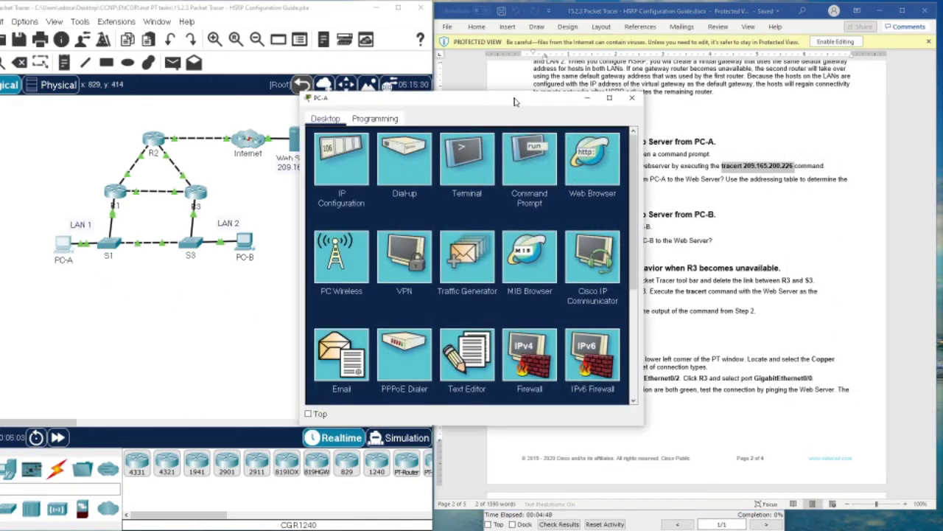
pyautogui.moveTo(516, 102); pyautogui.dragTo(317, 94)
pyautogui.click(332, 151)
pyautogui.rightClick(289, 219)
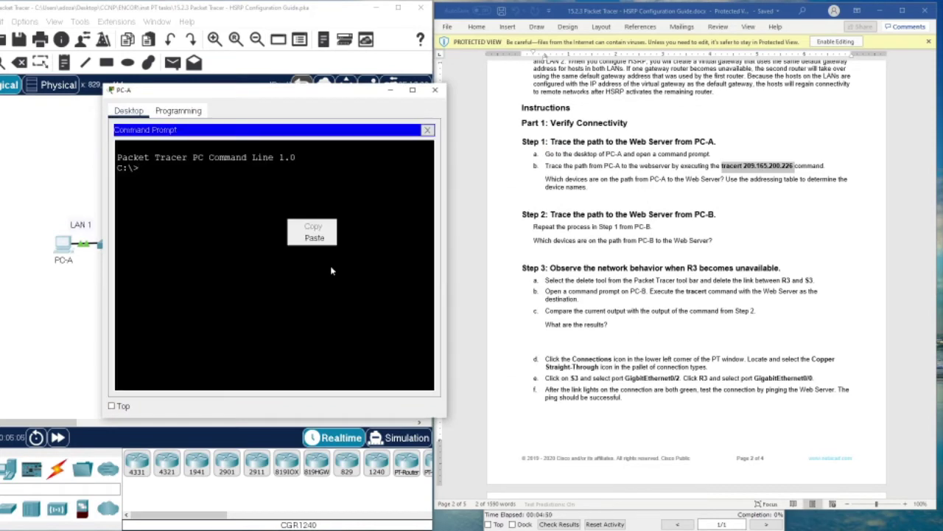
pyautogui.click(314, 237)
pyautogui.press('Return')
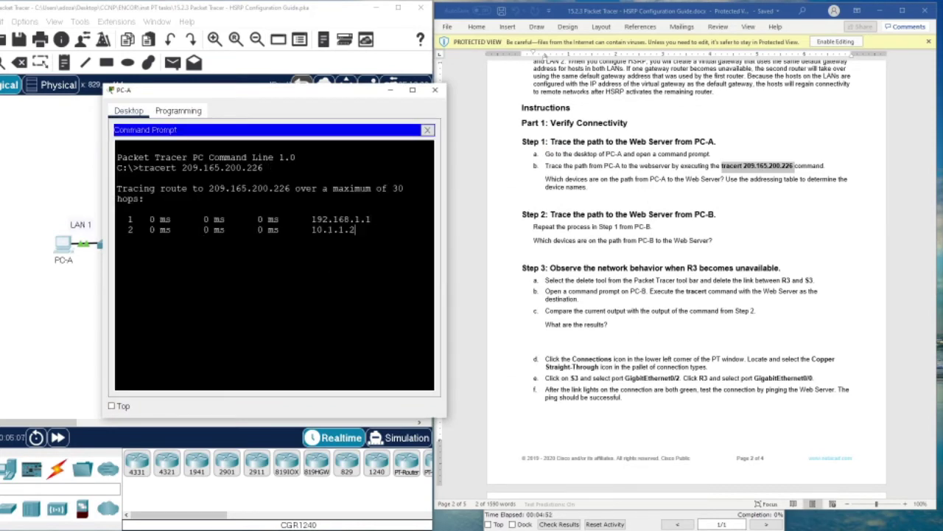
# Compare the hops of PC-A's trace with the topology and the addressing table's I-Net and Web Server rows.
pyautogui.moveTo(270, 93); pyautogui.dragTo(544, 34)
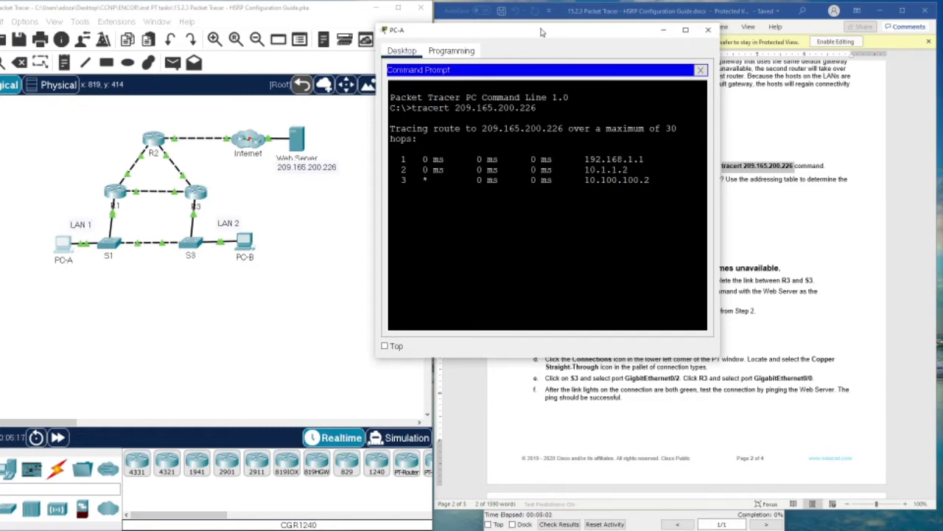
pyautogui.moveTo(541, 32)
pyautogui.mouseDown()
pyautogui.moveTo(446, 85)
pyautogui.moveTo(320, 79)
pyautogui.mouseUp()
pyautogui.scroll(10, 544, 57)
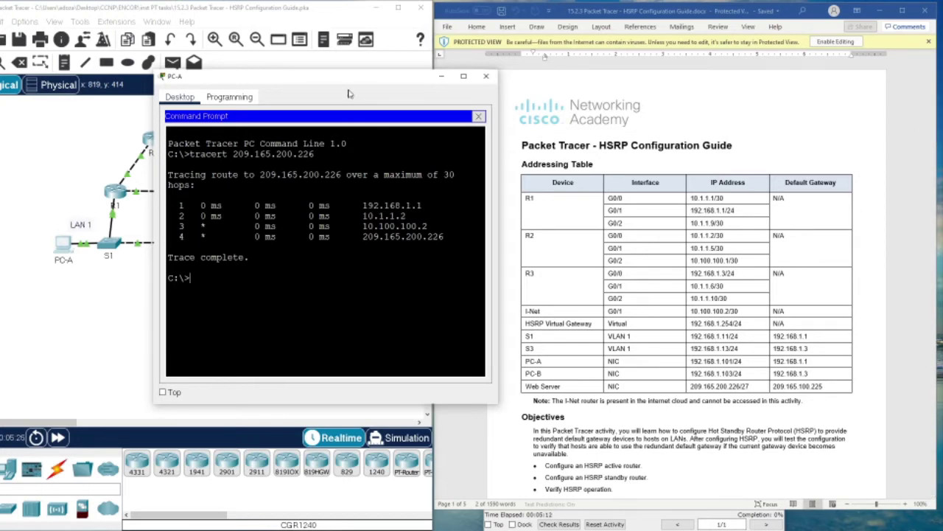
pyautogui.moveTo(346, 79); pyautogui.dragTo(359, 227)
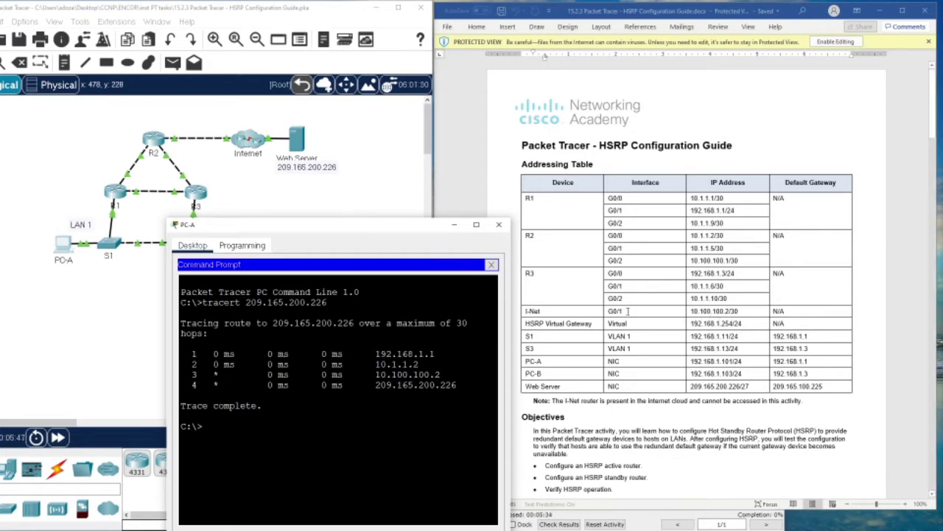
pyautogui.moveTo(742, 310); pyautogui.dragTo(673, 311)
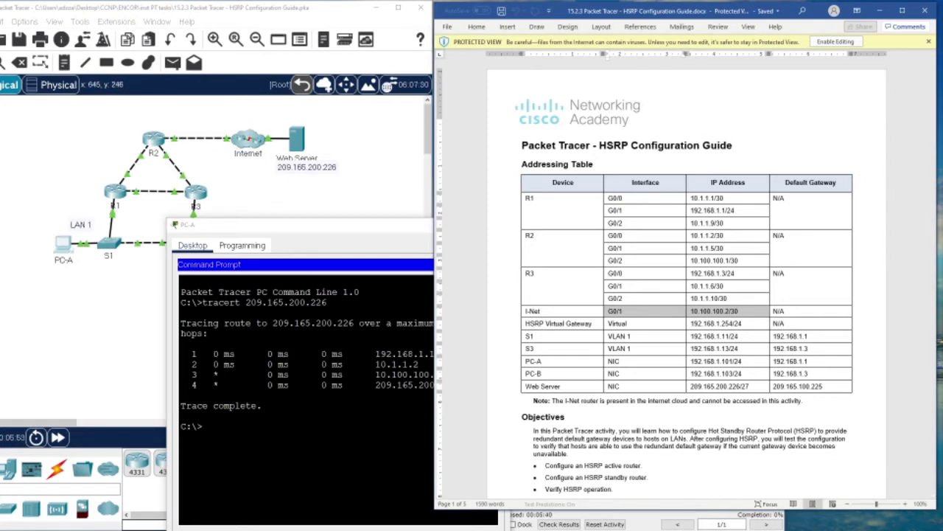
pyautogui.click(180, 417)
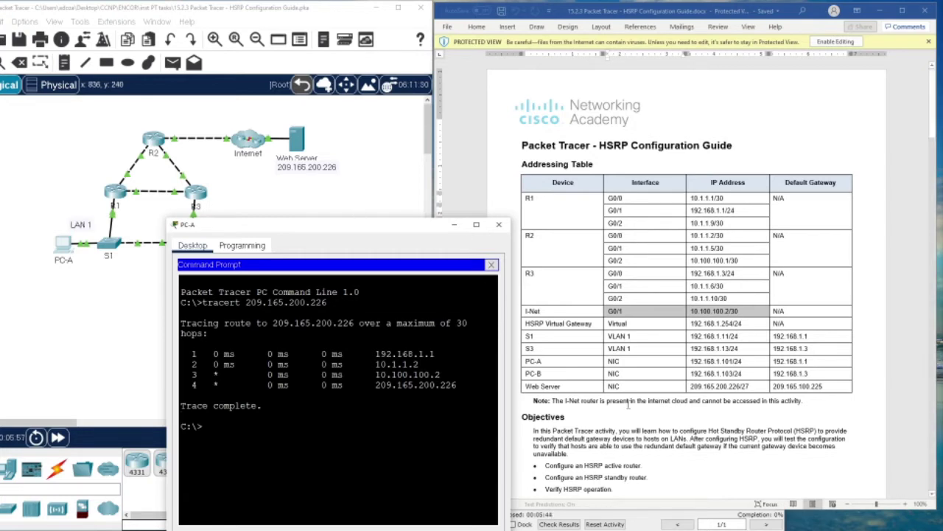
pyautogui.moveTo(757, 387); pyautogui.dragTo(701, 380)
pyautogui.click(634, 363)
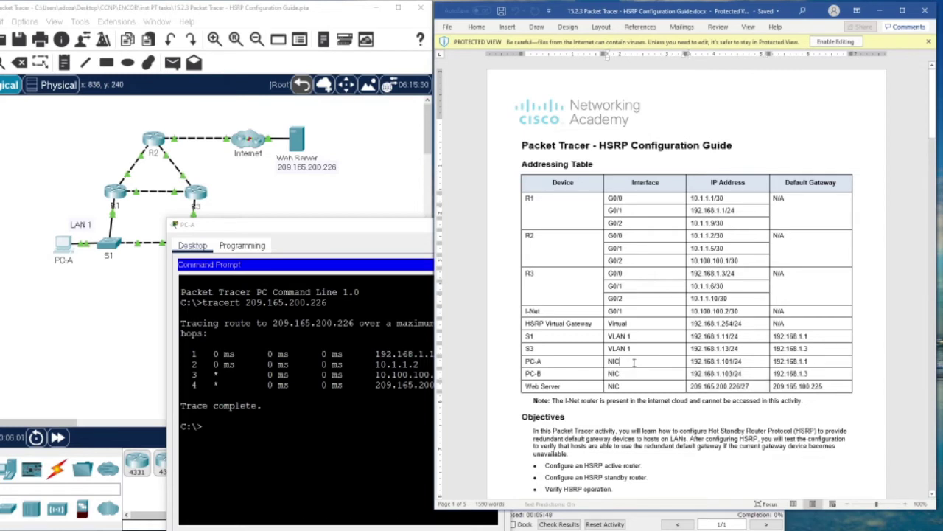
# Examine the HSRP Virtual Gateway row of the addressing table and return to the Part 1 instructions.
pyautogui.moveTo(527, 323); pyautogui.dragTo(594, 323)
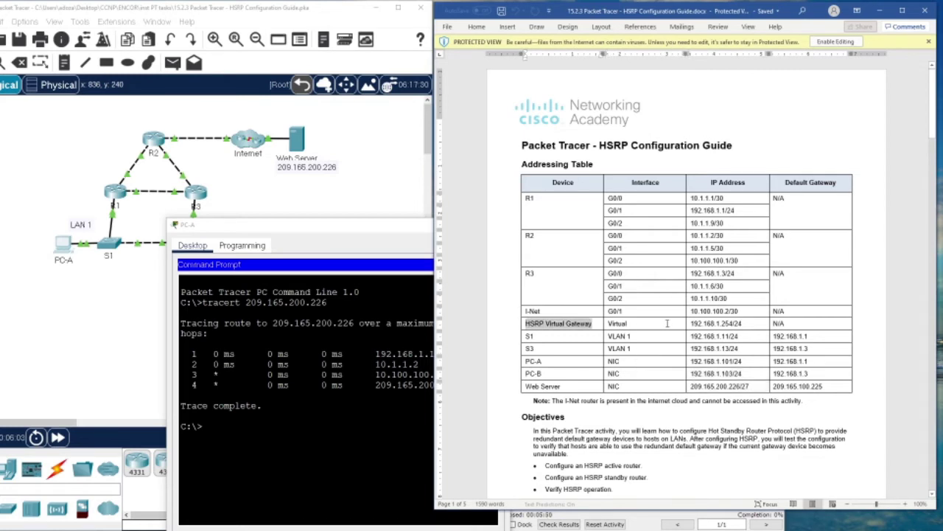
pyautogui.click(645, 323)
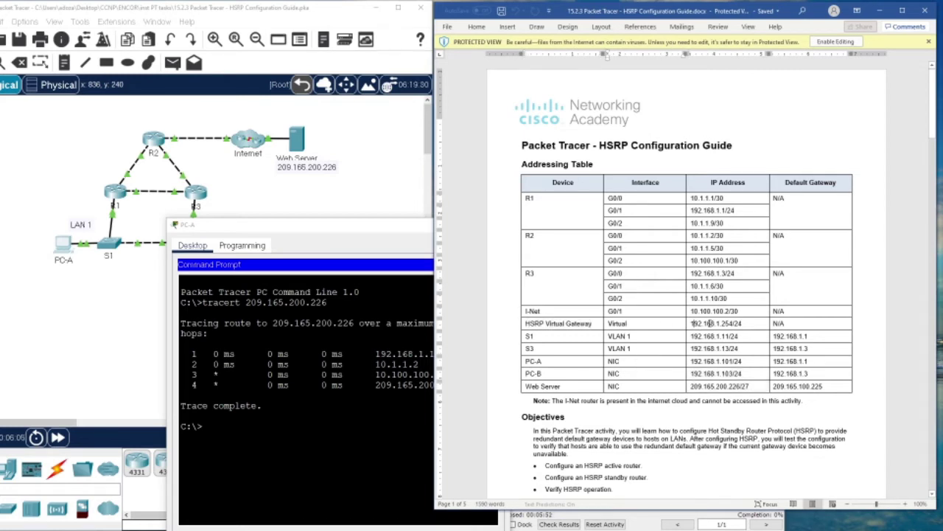
pyautogui.moveTo(688, 324); pyautogui.dragTo(747, 325)
pyautogui.scroll(-15, 537, 322)
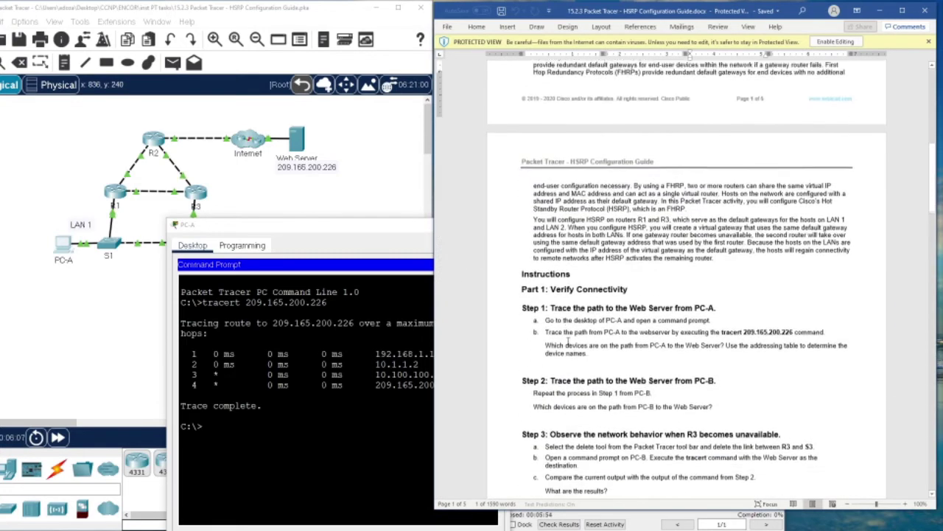
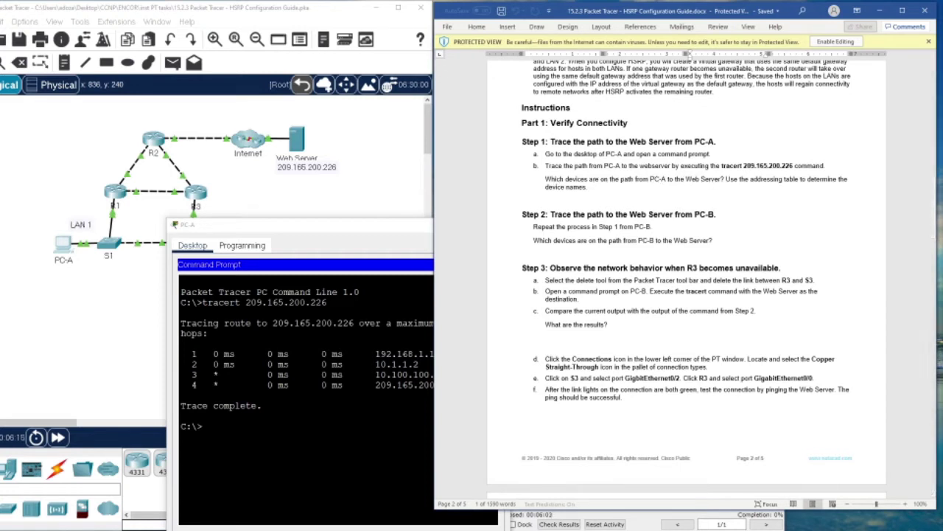
# Review the first three hops of PC-A's trace and the guide's Step 2, and close the PC-A window.
pyautogui.moveTo(191, 353); pyautogui.dragTo(441, 374)
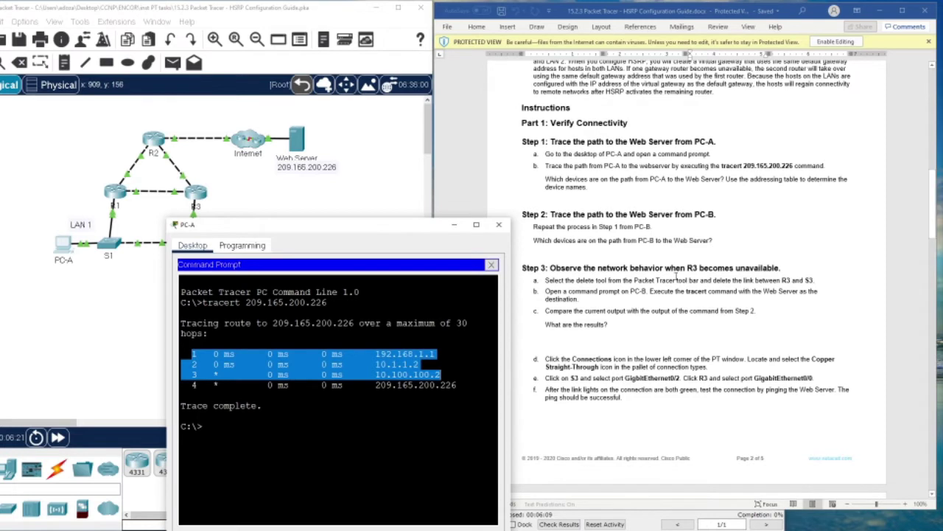
pyautogui.scroll(-2, 673, 272)
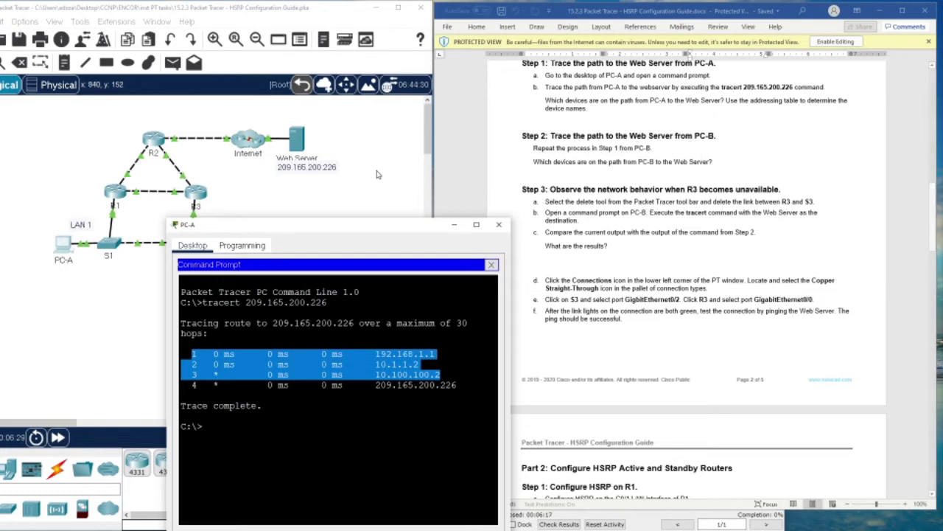
pyautogui.click(499, 224)
# Run tracert 209.165.200.226 in PC-B's command prompt.
pyautogui.click(195, 193)
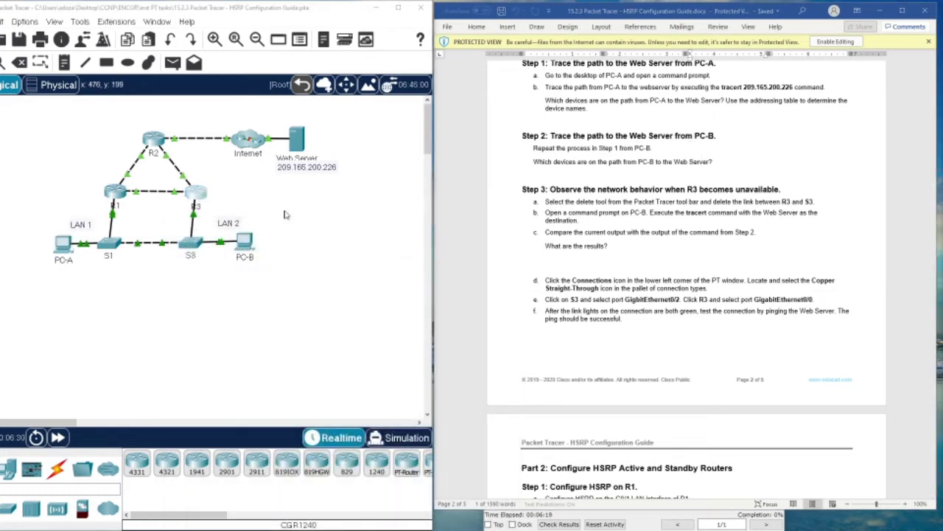
pyautogui.click(633, 99)
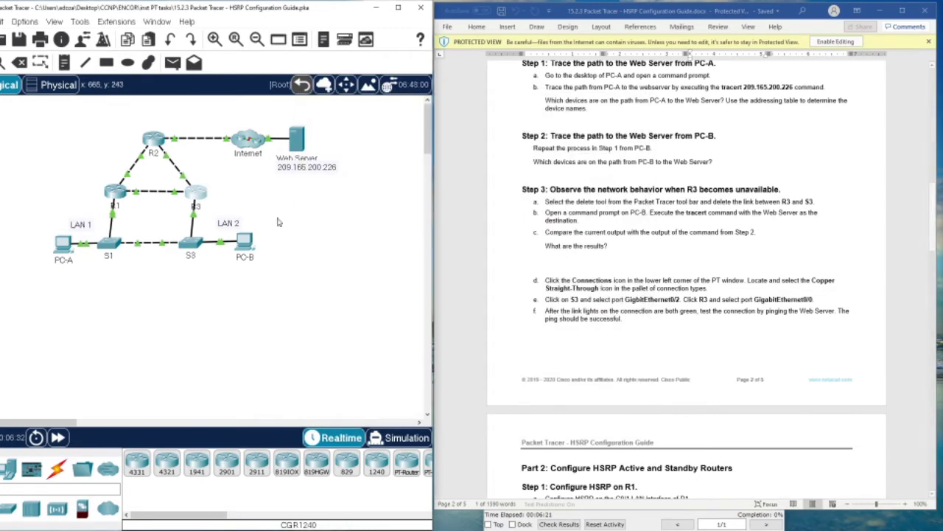
pyautogui.click(246, 240)
pyautogui.click(554, 170)
pyautogui.rightClick(537, 248)
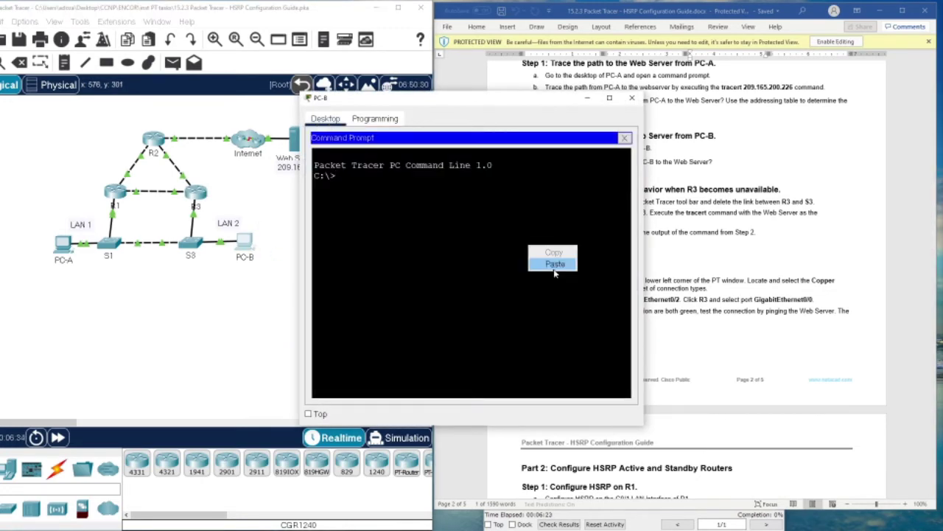
pyautogui.click(554, 256)
pyautogui.press('Return')
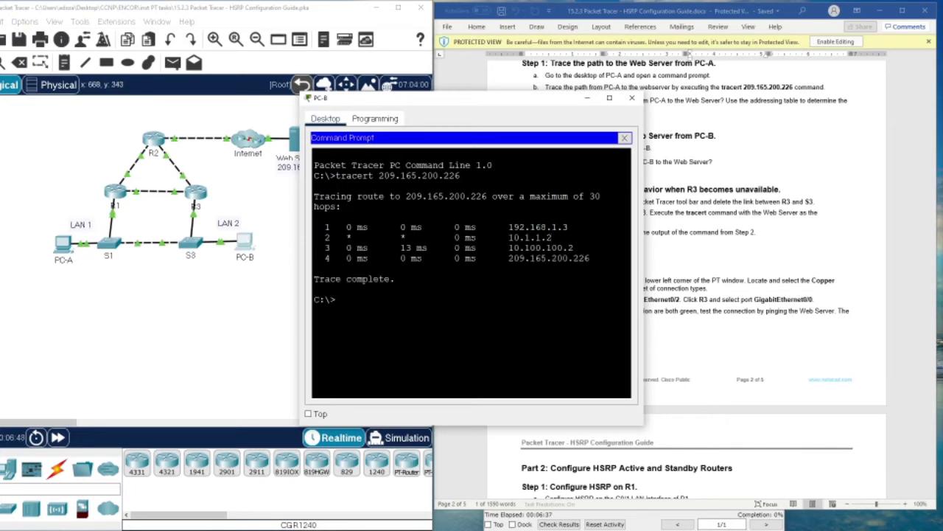
# Examine the first hop of PC-B's trace, close PC-B, and read the Step 2 question and Step 3 instructions.
pyautogui.moveTo(315, 215); pyautogui.dragTo(504, 227)
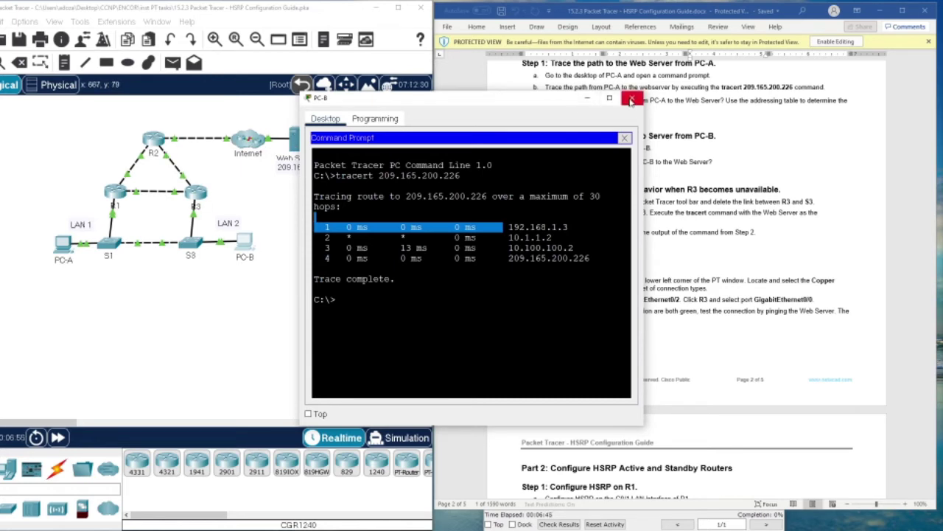
pyautogui.click(631, 99)
pyautogui.click(560, 264)
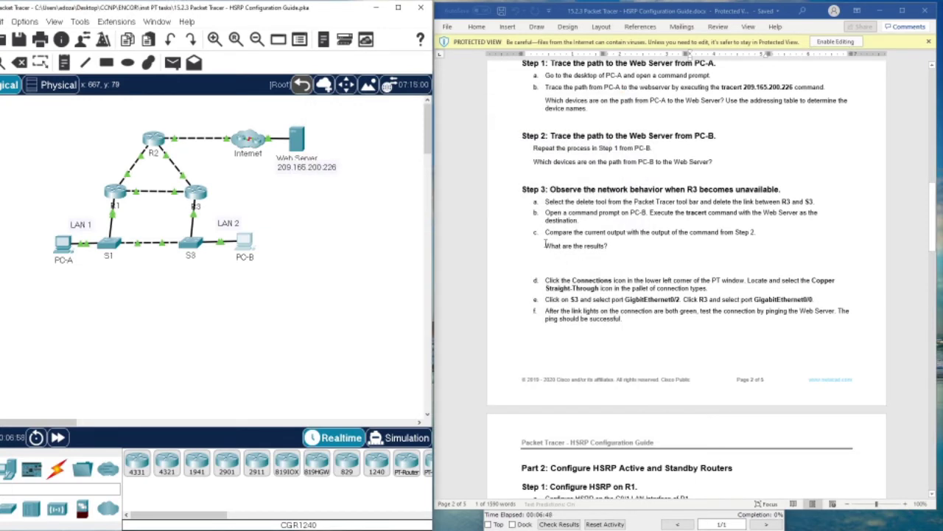
pyautogui.tripleClick(535, 162)
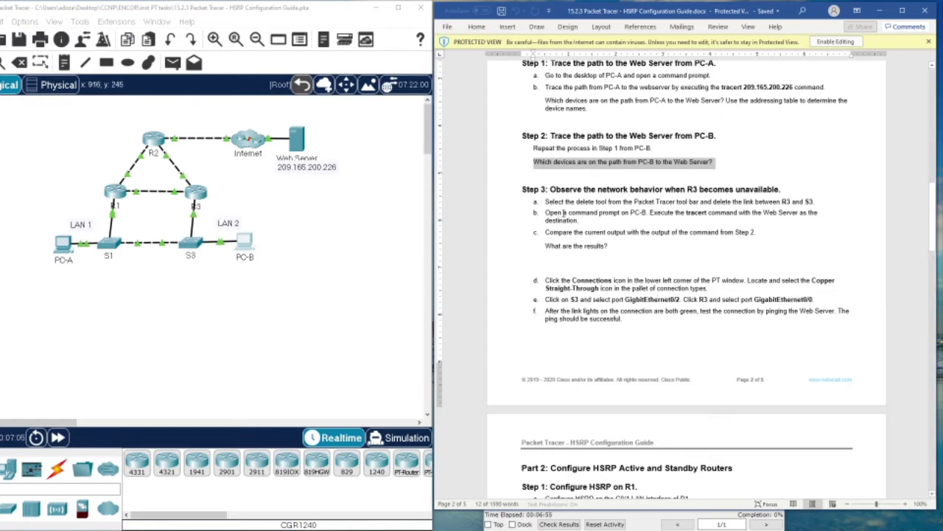
pyautogui.click(563, 213)
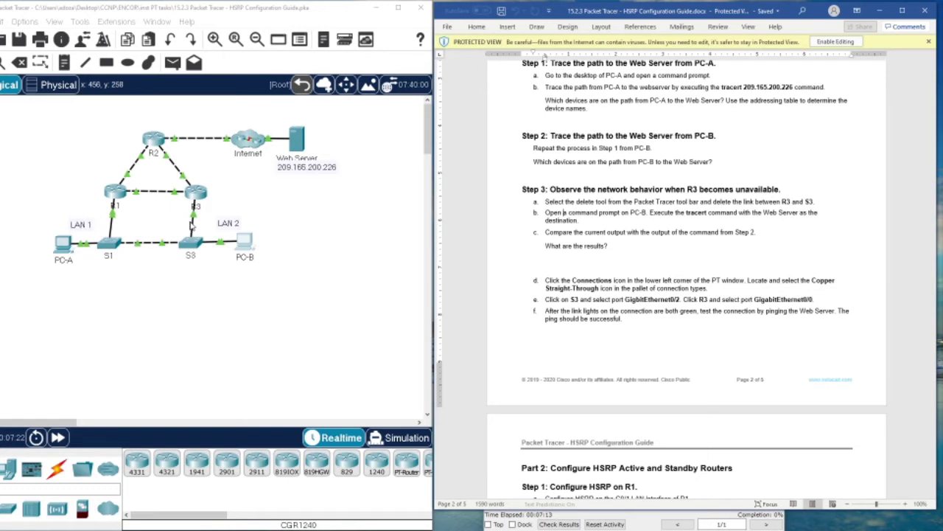
# Delete the link between R3 and S3 in the topology.
pyautogui.click(195, 340)
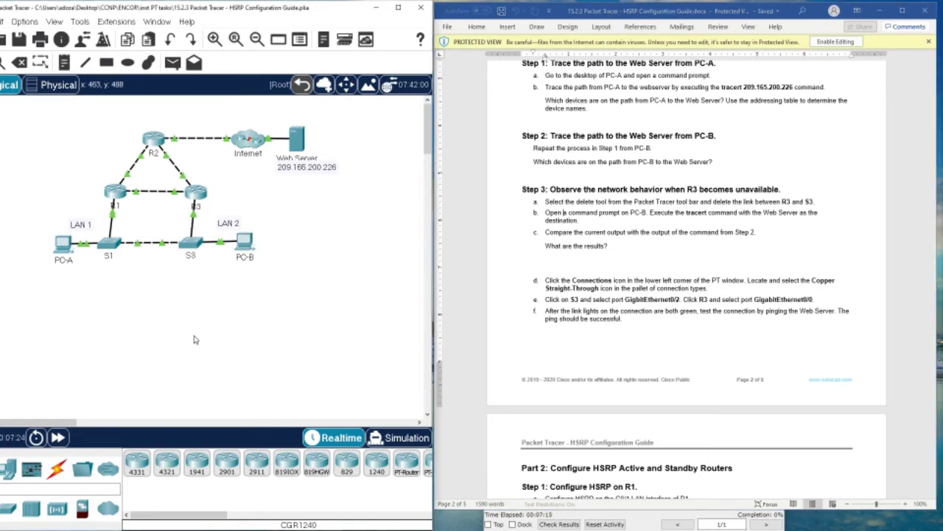
pyautogui.press('Delete')
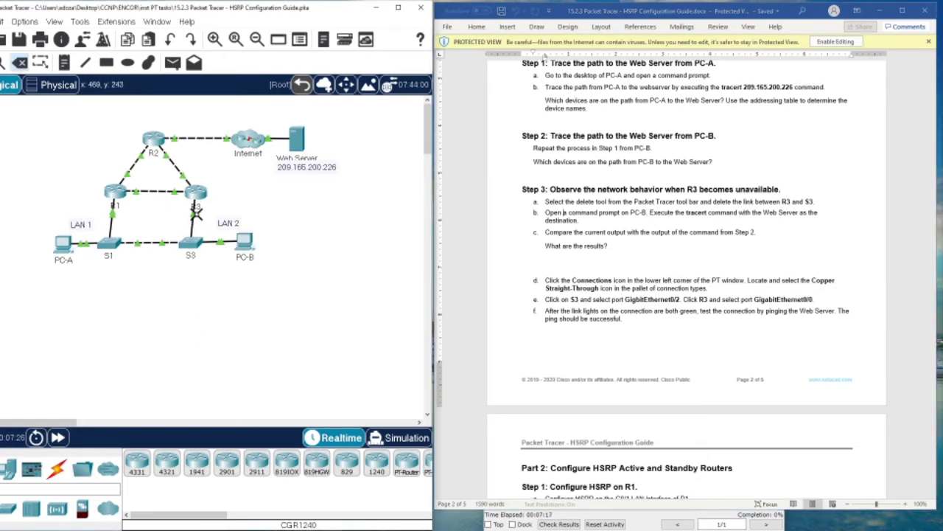
pyautogui.click(194, 216)
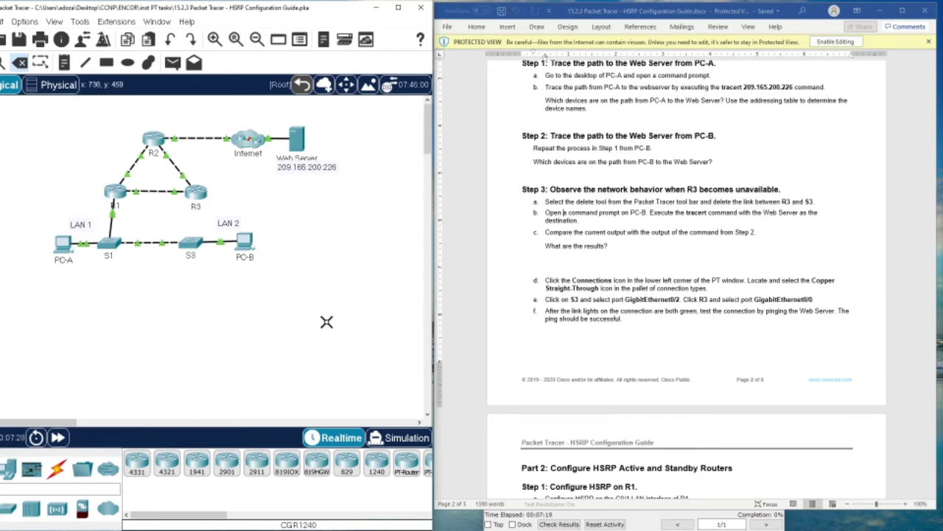
pyautogui.press('Escape')
# Rerun tracert 209.165.200.226 from PC-B's command prompt with the R3–S3 link removed.
pyautogui.click(244, 242)
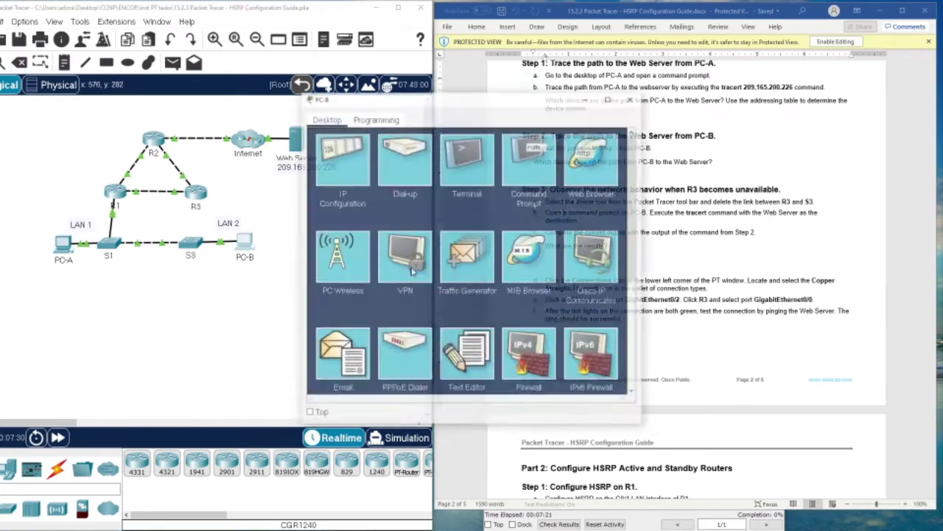
pyautogui.click(583, 154)
pyautogui.press('Up')
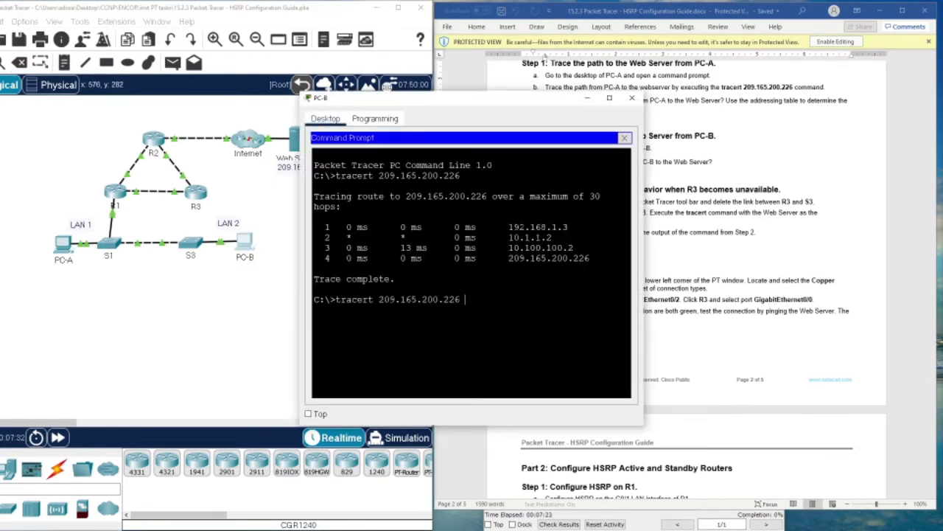
pyautogui.press('Return')
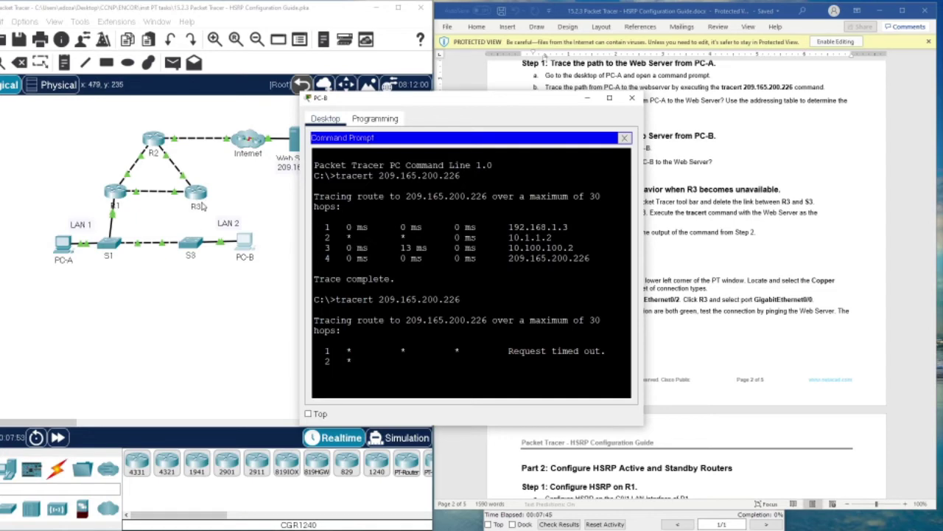
# Stop the running trace on PC-B and close the PC-B window.
pyautogui.hotkey('ctrl', 'c')
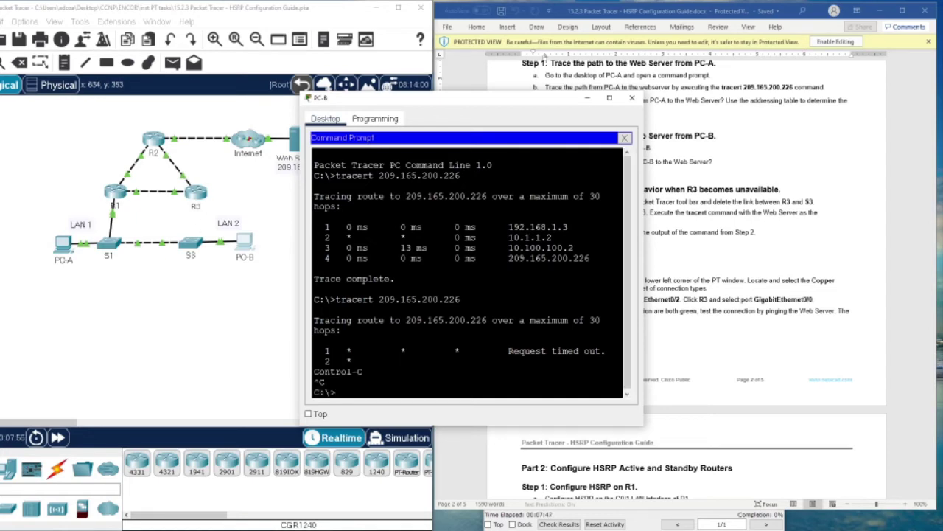
pyautogui.press('Return')
pyautogui.press('Return')
pyautogui.press('Return')
pyautogui.click(631, 99)
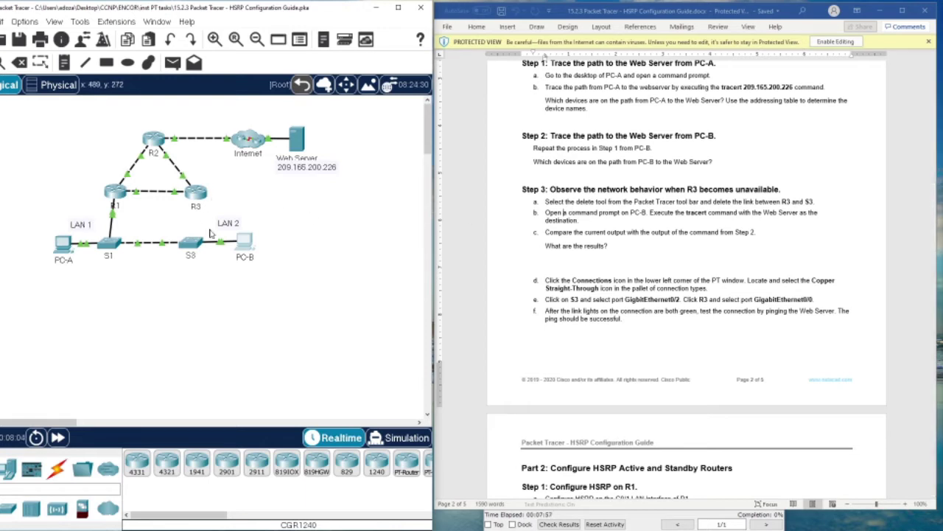
# Reconnect S3's GigabitEthernet0/2 port to R3's GigabitEthernet0/0 port with a Copper Straight-Through cable.
pyautogui.scroll(-3, 612, 230)
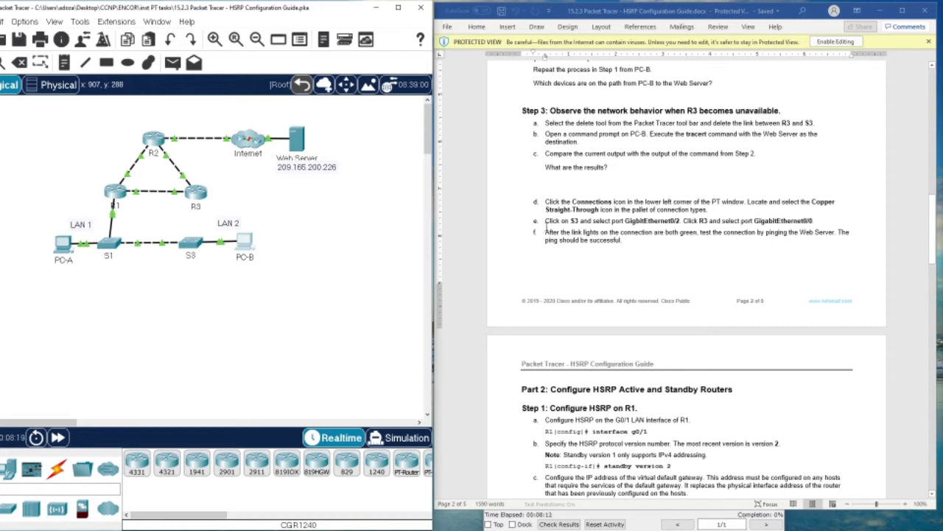
pyautogui.click(57, 464)
pyautogui.click(197, 462)
pyautogui.click(191, 242)
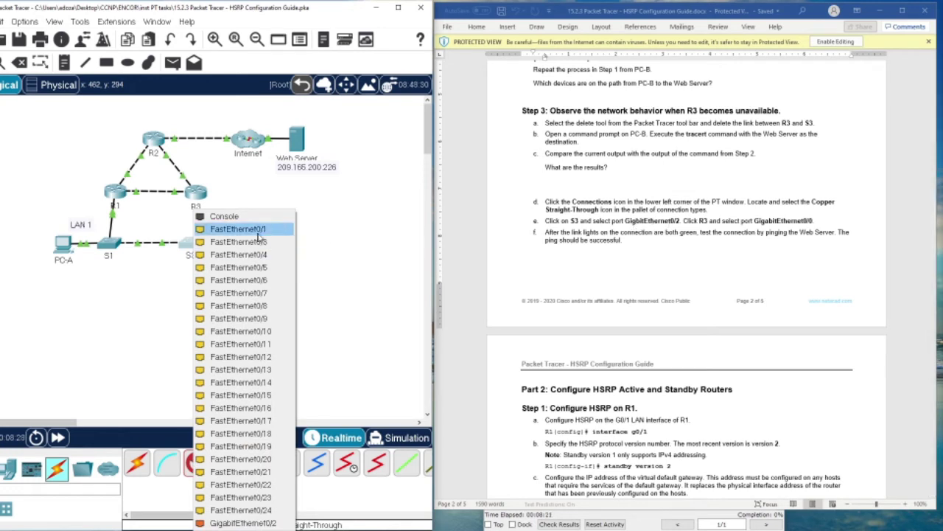
pyautogui.click(238, 523)
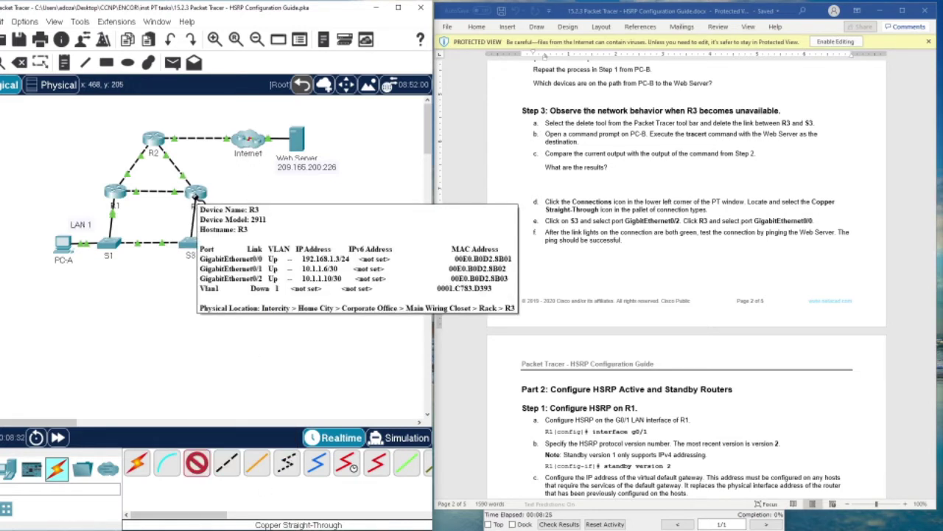
pyautogui.click(196, 196)
pyautogui.click(243, 230)
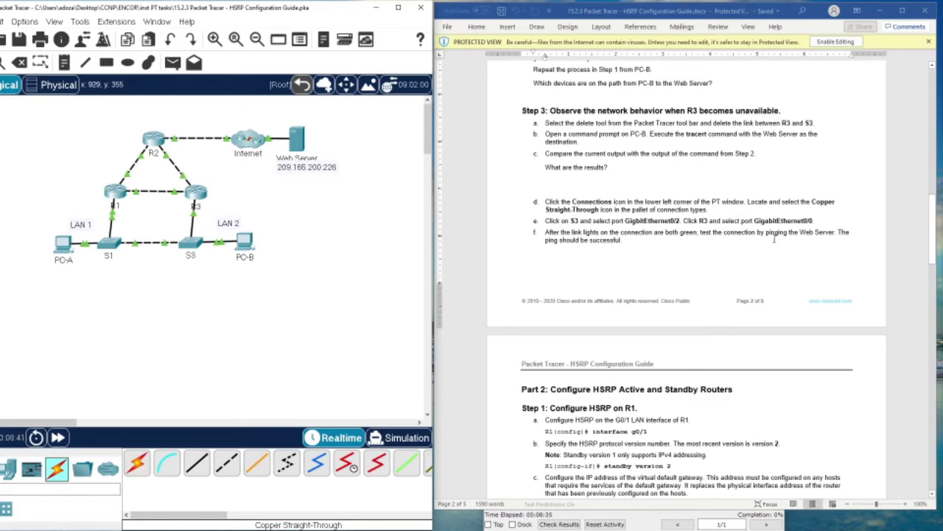
# Run tracert 209.165.200.226 again in PC-B's command prompt and fast-forward the network time.
pyautogui.click(244, 244)
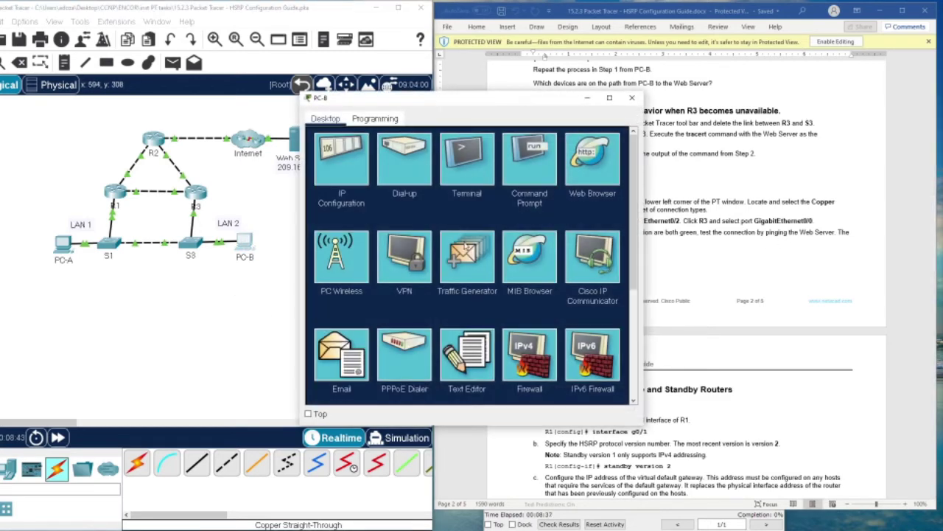
pyautogui.click(544, 166)
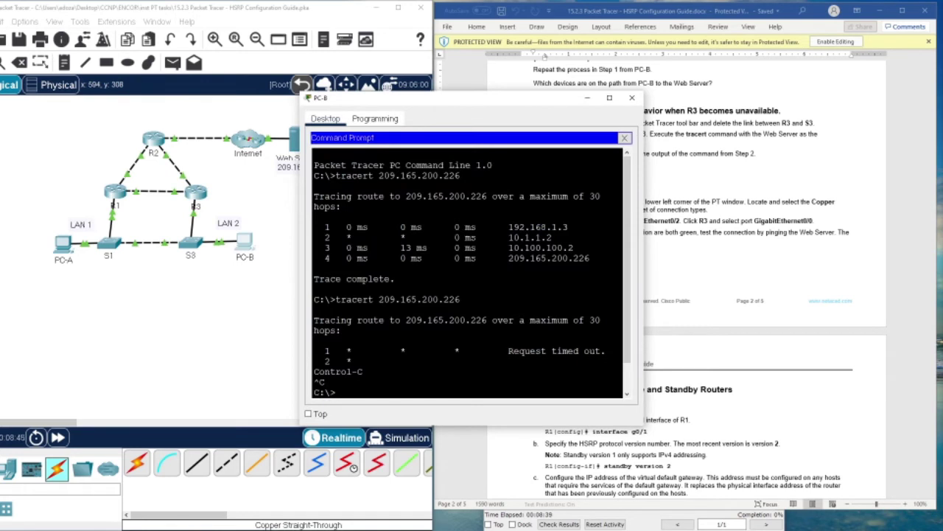
pyautogui.press('Return')
pyautogui.press('Return')
pyautogui.press('Up')
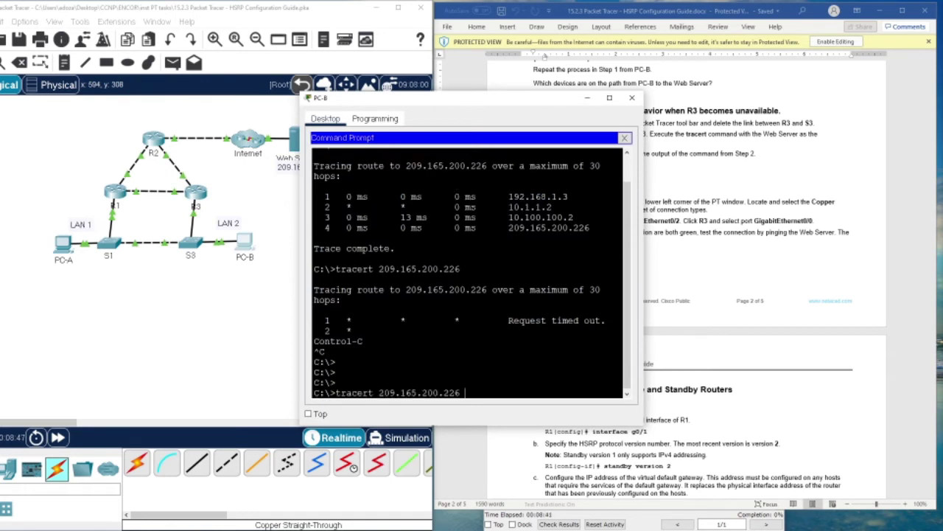
pyautogui.press('Return')
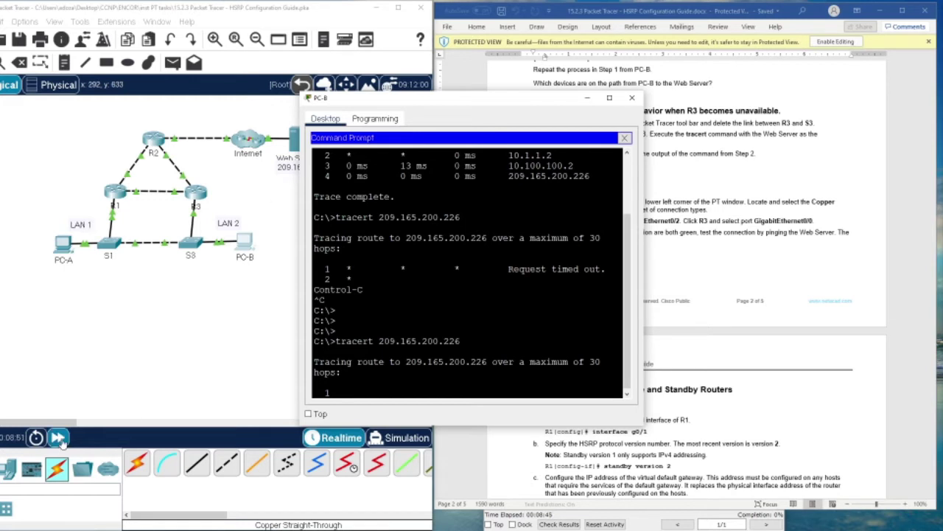
pyautogui.click(57, 438)
# Examine hops 2 to 4 of PC-B's new trace and close the PC-B window.
pyautogui.hotkey('alt', 'Tab')
pyautogui.moveTo(344, 331); pyautogui.dragTo(591, 352)
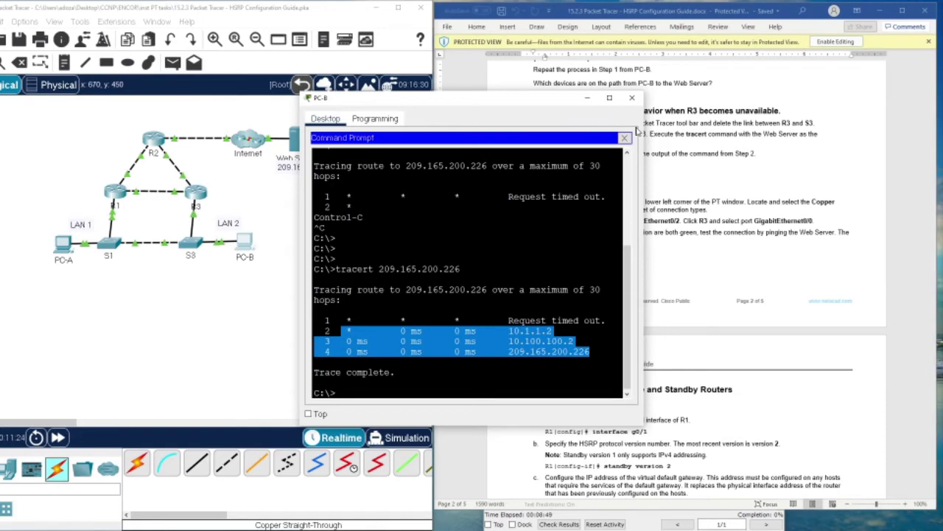
pyautogui.click(632, 97)
# Bring up the guide's Part 2 Step 1 instructions and open R1's command line beside them.
pyautogui.scroll(-5, 676, 307)
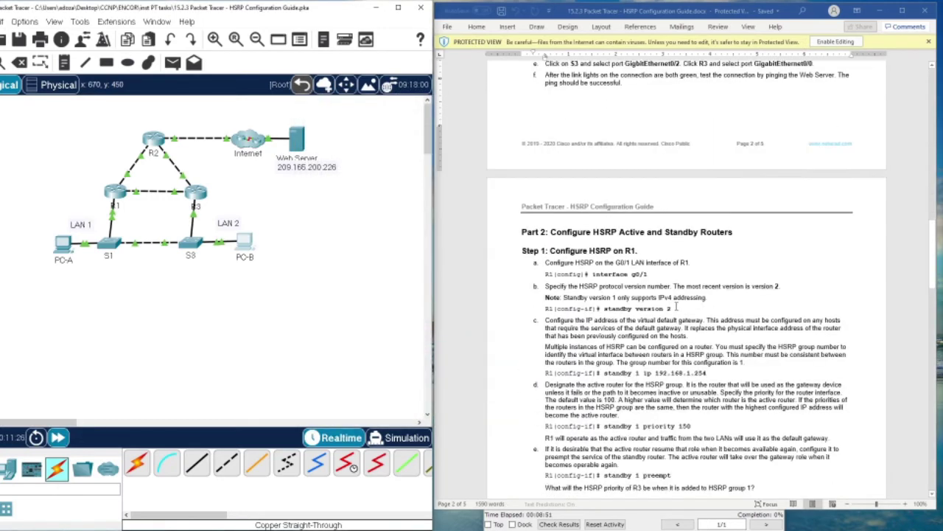
pyautogui.scroll(-2, 671, 304)
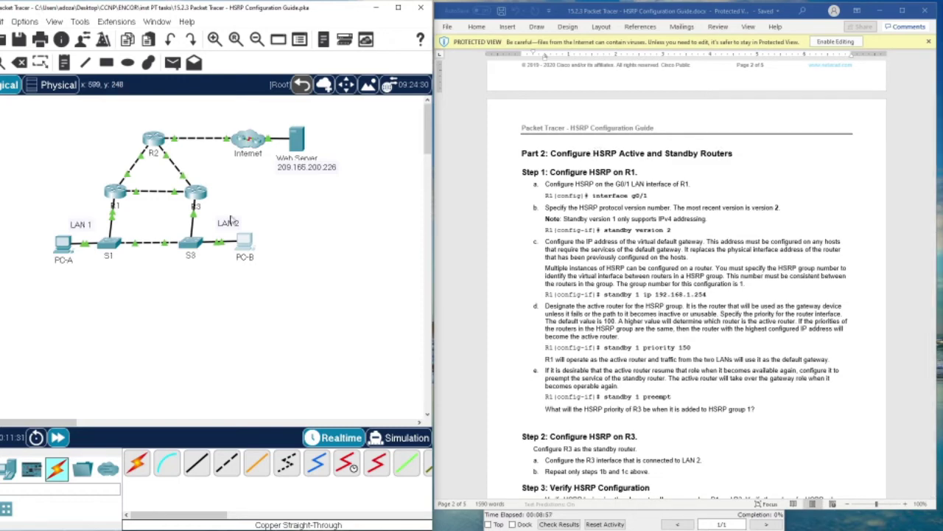
pyautogui.click(124, 192)
pyautogui.moveTo(449, 105); pyautogui.dragTo(170, 71)
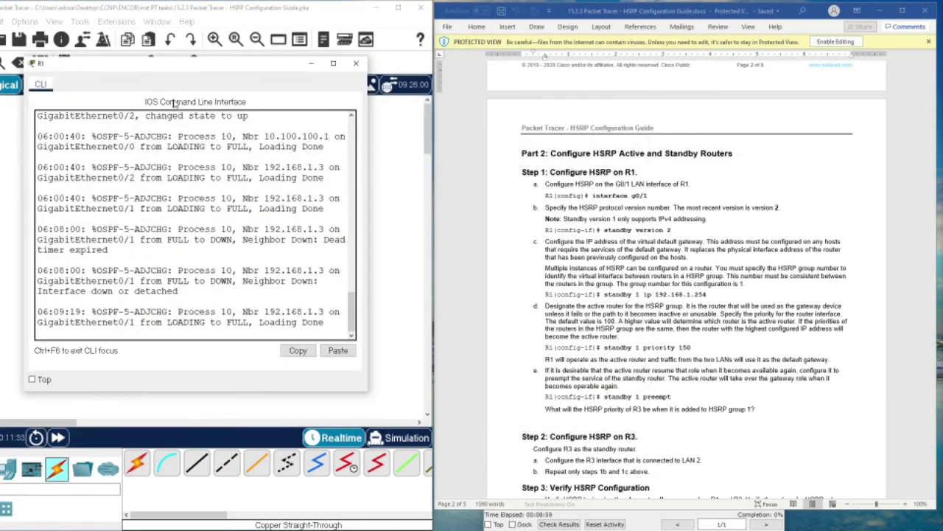
pyautogui.press('Return')
pyautogui.press('Return')
pyautogui.press('Return')
# Enter privileged EXEC mode and global configuration mode on R1 using en and conf t.
pyautogui.write('en conf t')
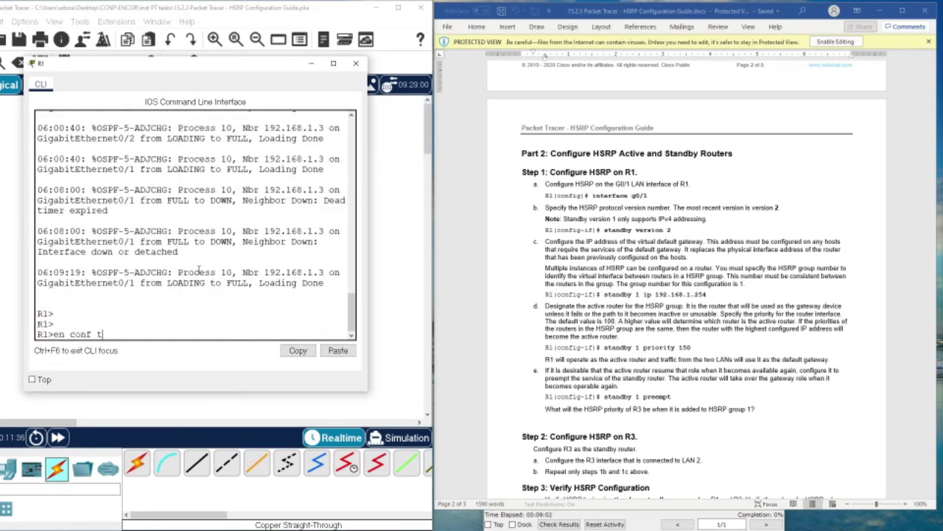
pyautogui.press('Return')
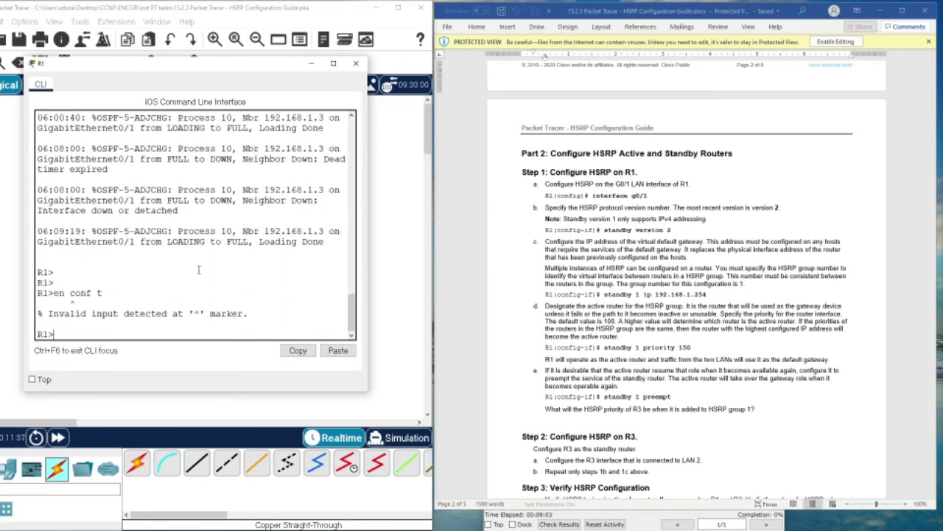
pyautogui.press('Up')
pyautogui.press('BackSpace')
pyautogui.press('BackSpace')
pyautogui.press('BackSpace')
pyautogui.press('Return')
pyautogui.write('conf')
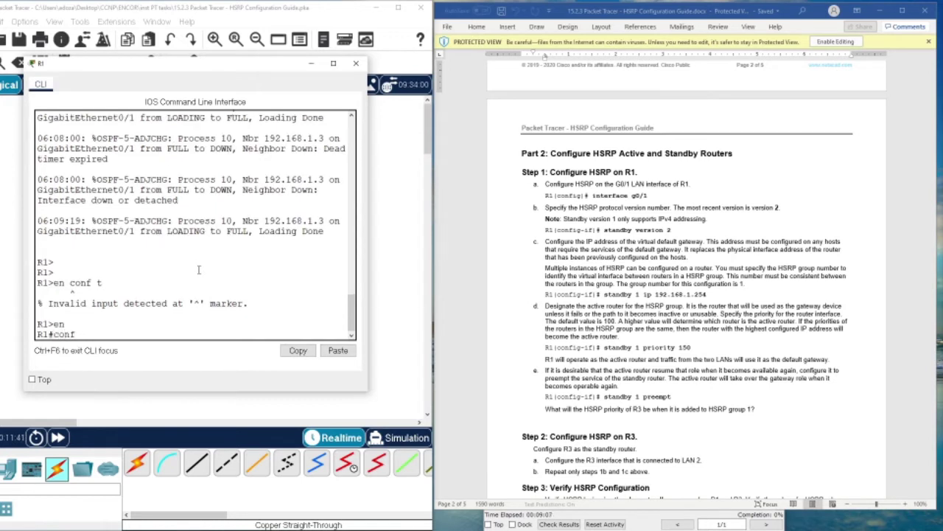
pyautogui.write(' t')
pyautogui.press('Return')
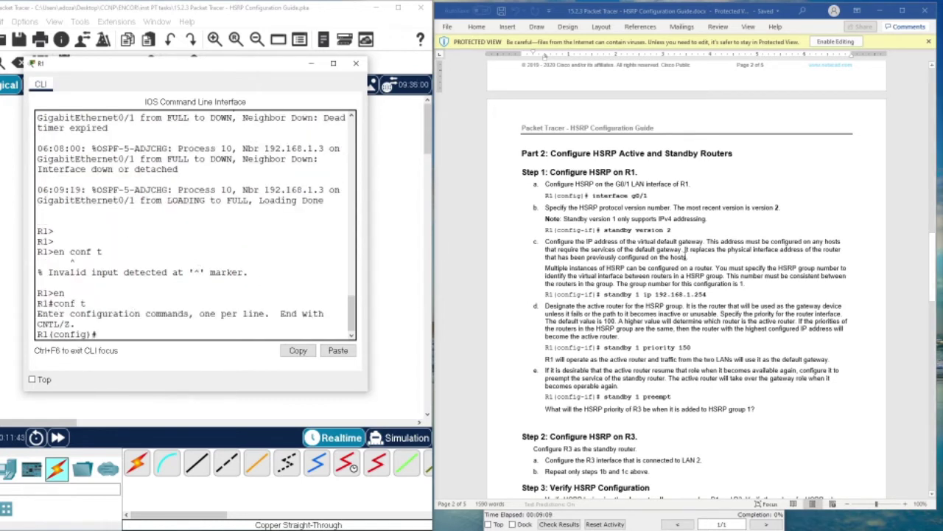
# Uncover the topology to check R1 and its connections, and bring R1's command line back.
pyautogui.moveTo(109, 69); pyautogui.dragTo(244, 249)
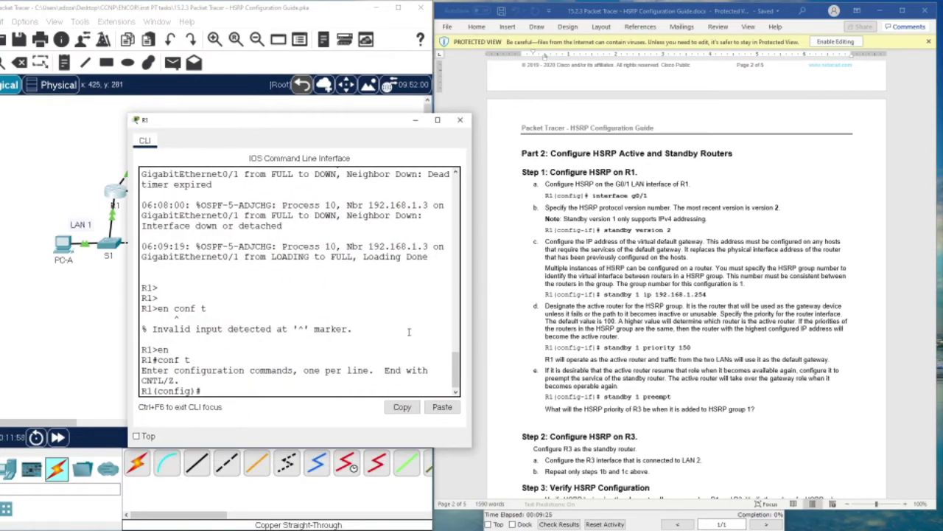
pyautogui.moveTo(232, 122); pyautogui.dragTo(298, 187)
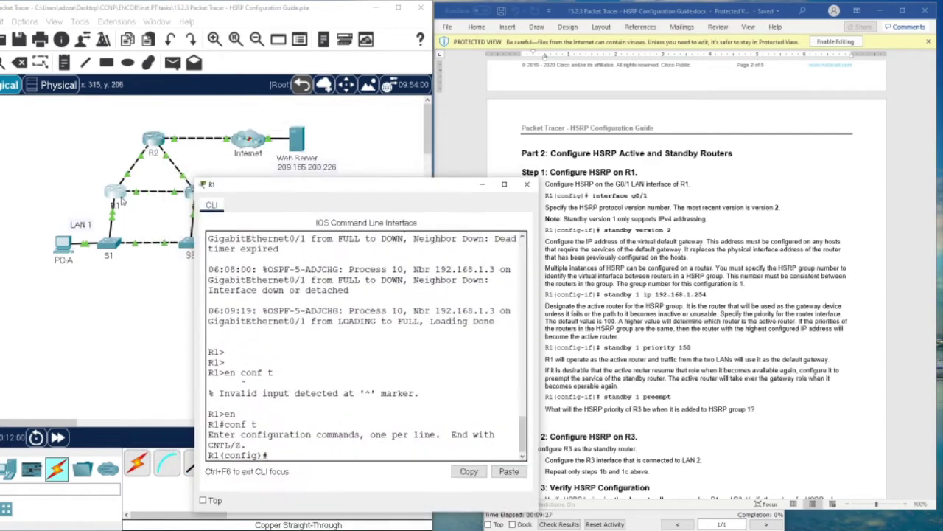
pyautogui.click(89, 197)
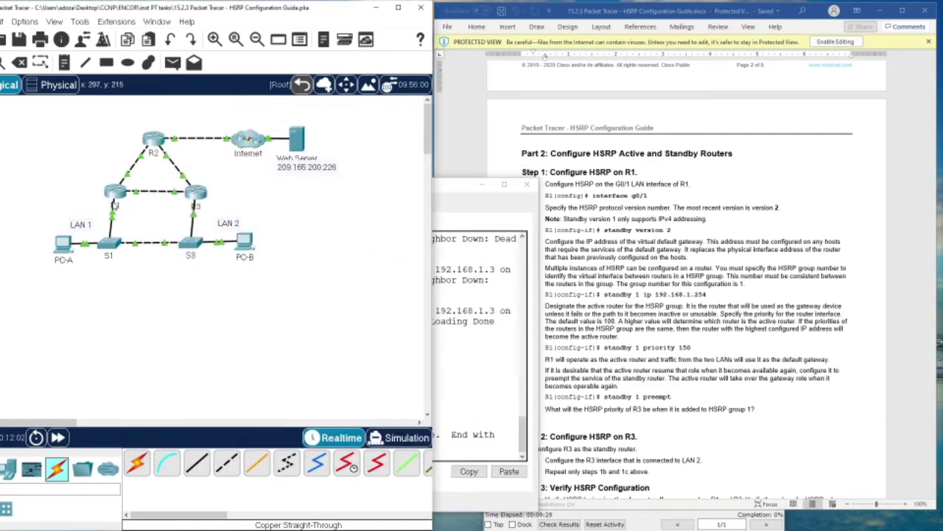
pyautogui.moveTo(114, 206)
pyautogui.click(453, 185)
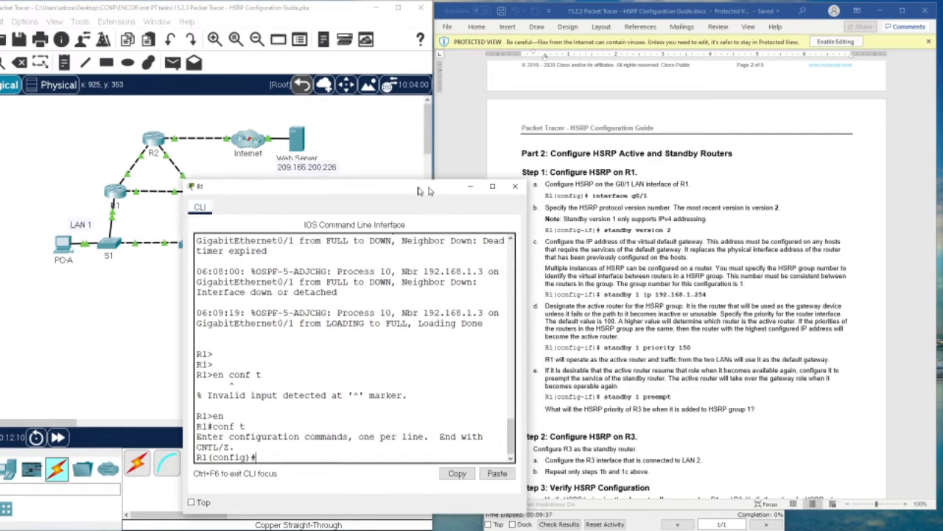
pyautogui.moveTo(435, 190); pyautogui.dragTo(207, 74)
# Select interface g0/1 on R1 and set its HSRP protocol with standby version 2.
pyautogui.moveTo(122, 66); pyautogui.dragTo(208, 126)
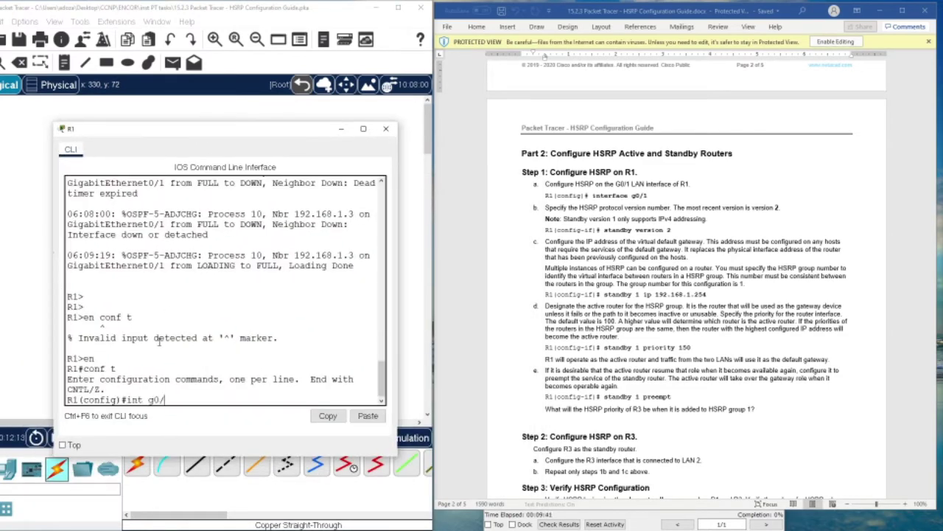
pyautogui.press('Return')
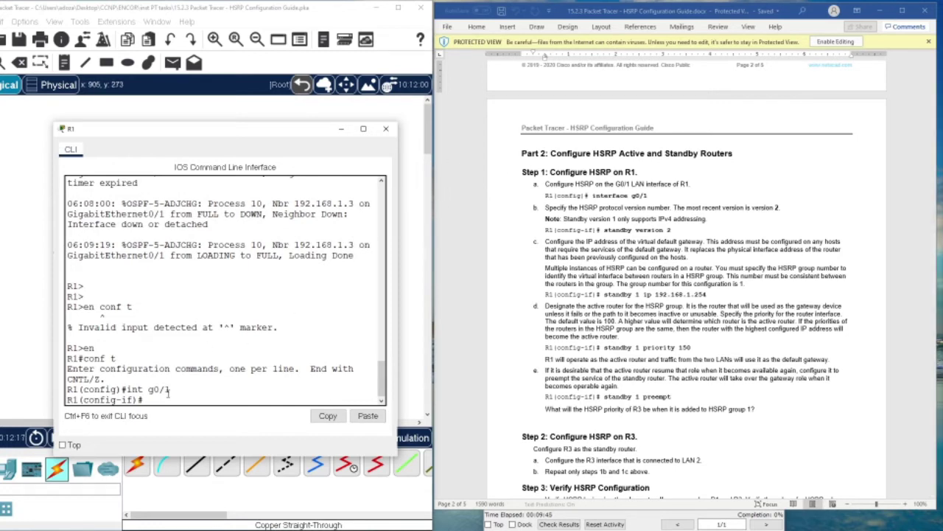
pyautogui.write('st')
pyautogui.press('Tab')
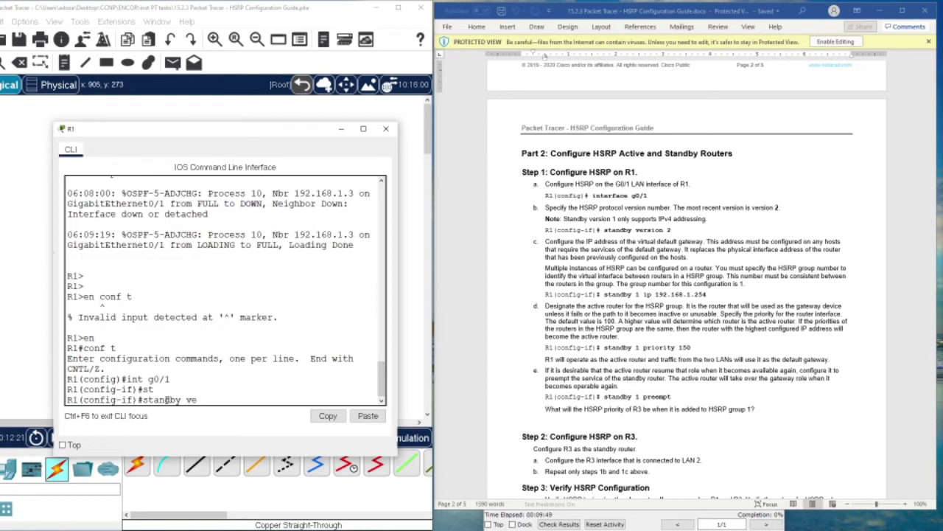
pyautogui.write('ve')
pyautogui.press('Tab')
pyautogui.write('2')
pyautogui.press('Return')
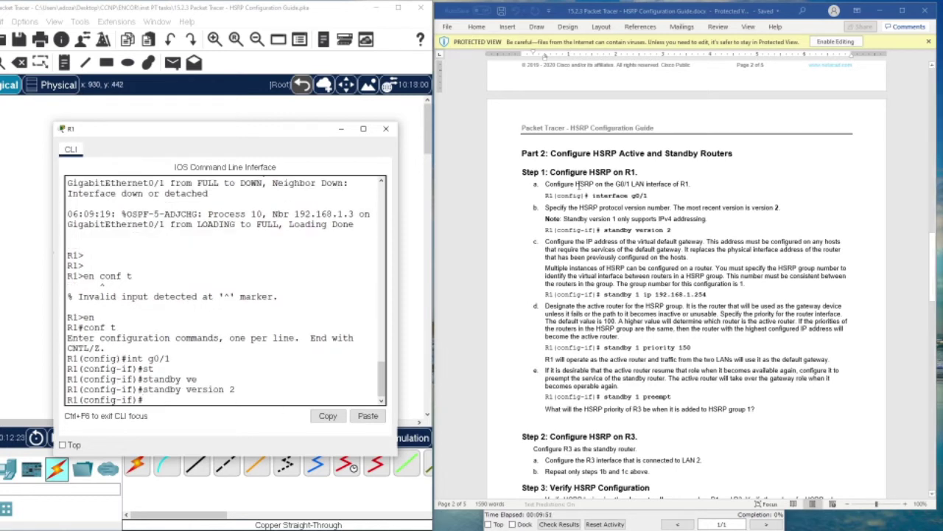
# Copy the virtual gateway command from the guide and run standby 1 ip 192.168.1.254 on R1's g0/1 interface.
pyautogui.moveTo(708, 294); pyautogui.dragTo(606, 296)
pyautogui.rightClick(616, 297)
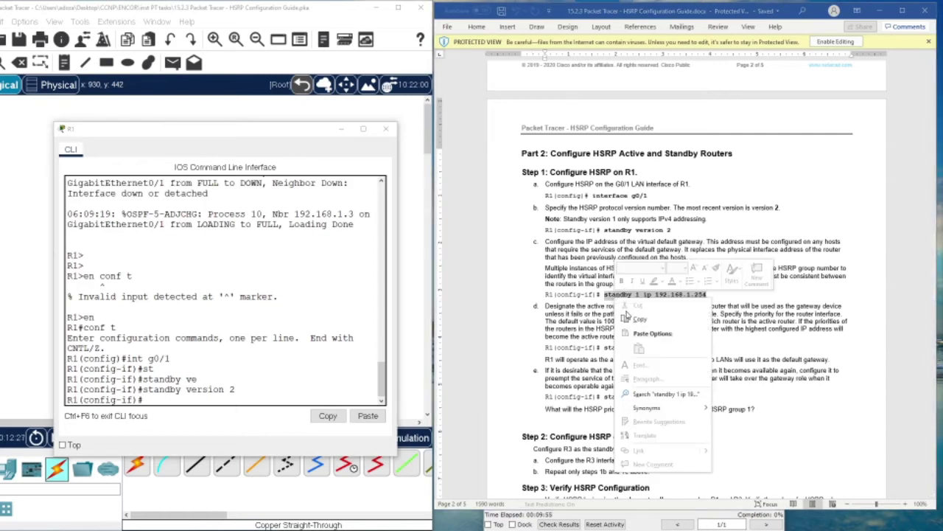
pyautogui.click(630, 317)
pyautogui.scroll(4, 633, 295)
pyautogui.scroll(5, 634, 244)
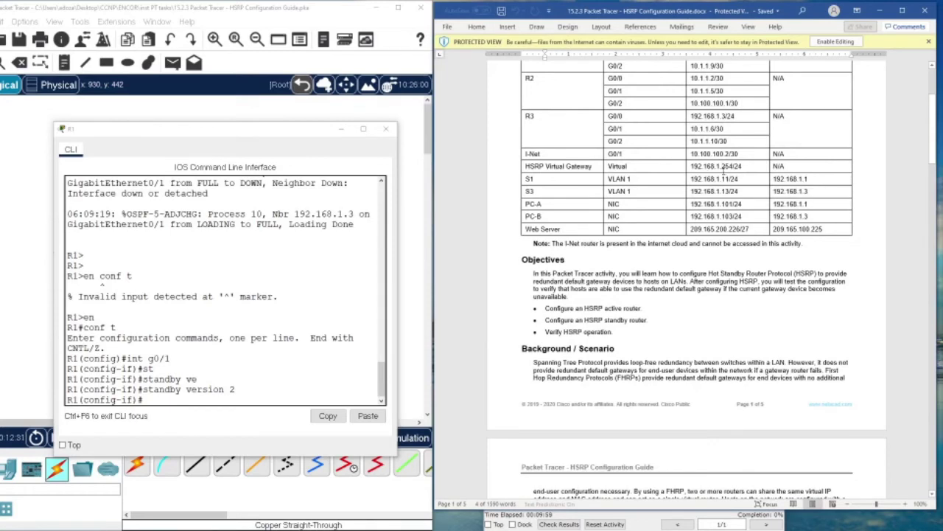
pyautogui.scroll(-10, 628, 268)
pyautogui.click(245, 404)
pyautogui.hotkey('ctrl', 'v')
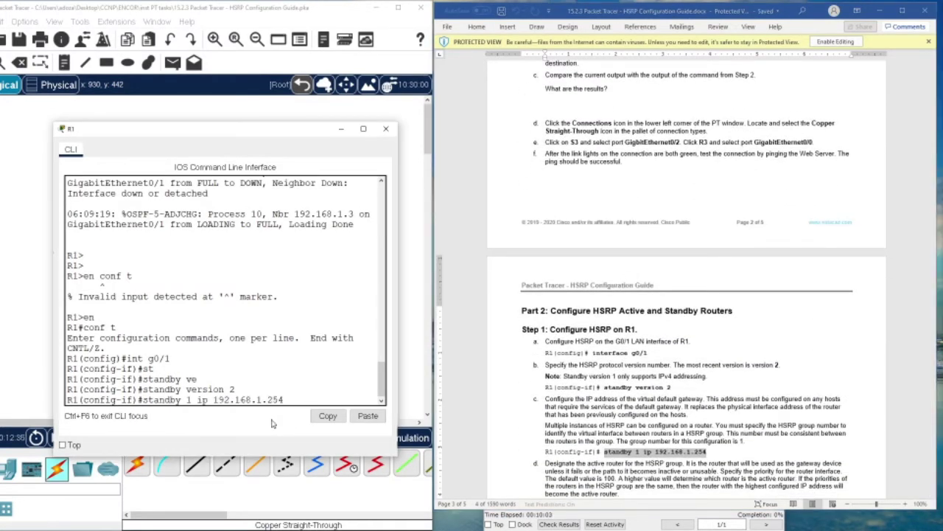
pyautogui.press('Return')
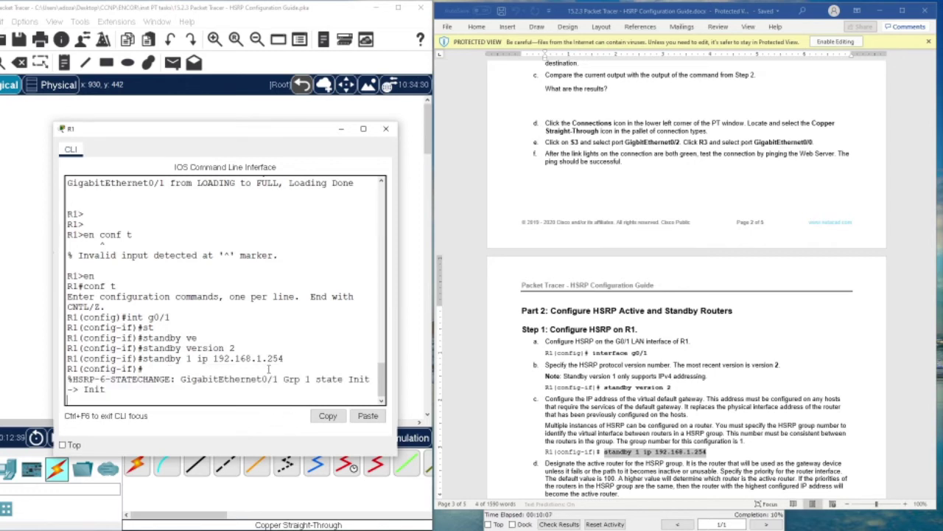
pyautogui.scroll(-5, 695, 351)
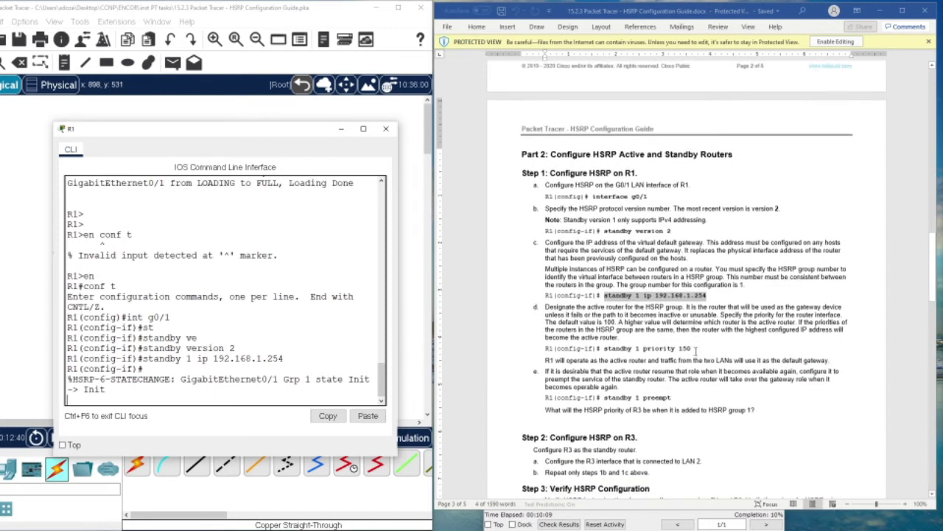
pyautogui.press('Return')
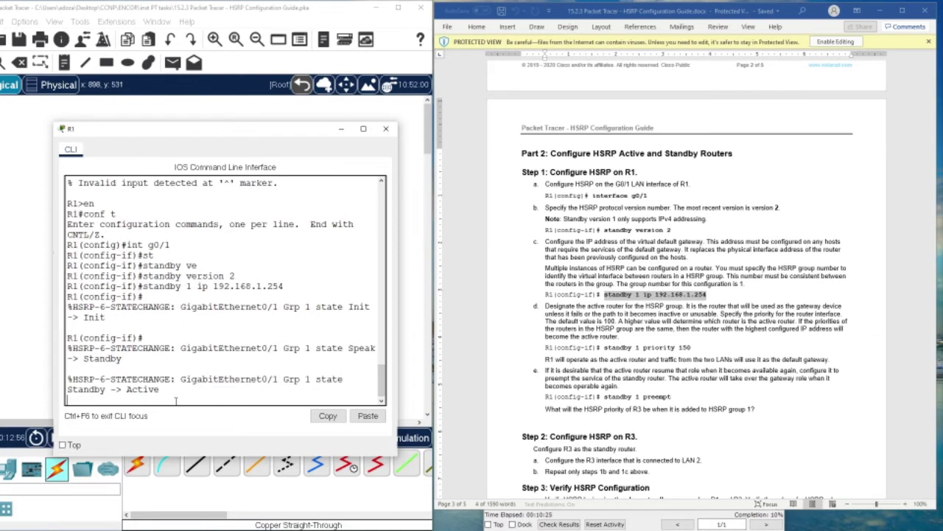
# Examine the HSRP state-change messages in R1's command line alongside the topology.
pyautogui.moveTo(123, 389); pyautogui.dragTo(177, 391)
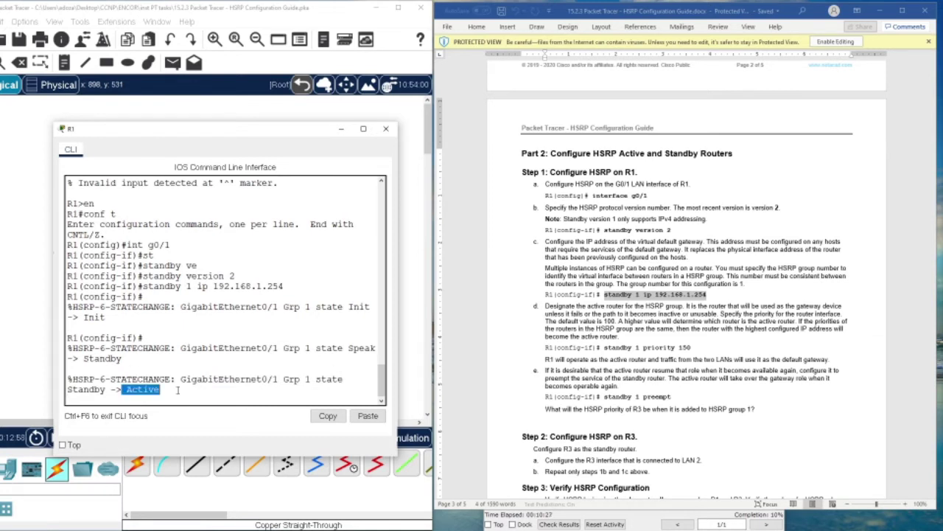
pyautogui.press('Return')
pyautogui.press('Return')
pyautogui.press('Return')
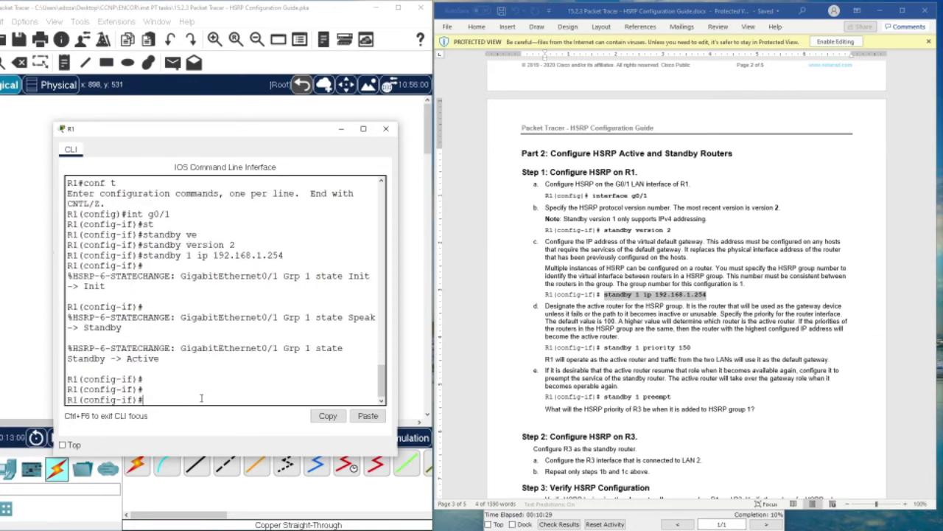
pyautogui.moveTo(200, 133); pyautogui.dragTo(413, 199)
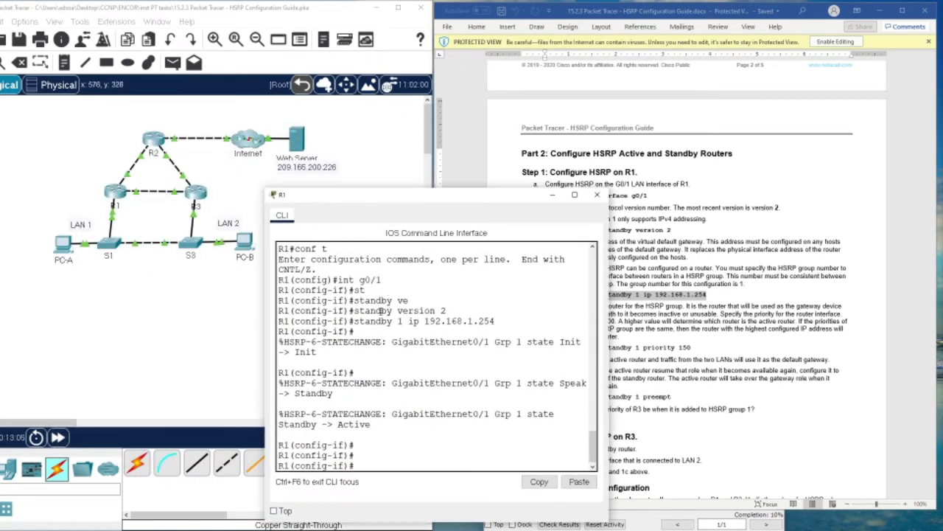
pyautogui.doubleClick(339, 425)
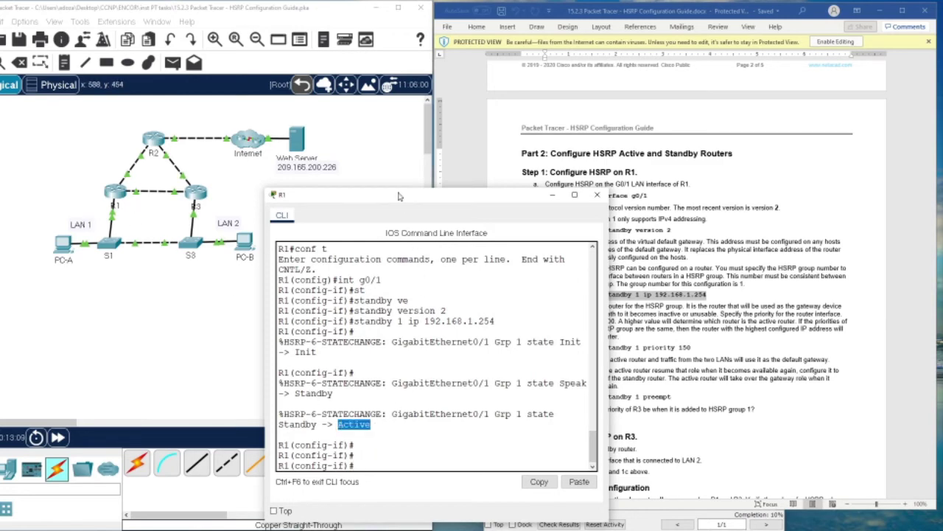
pyautogui.moveTo(398, 196); pyautogui.dragTo(267, 162)
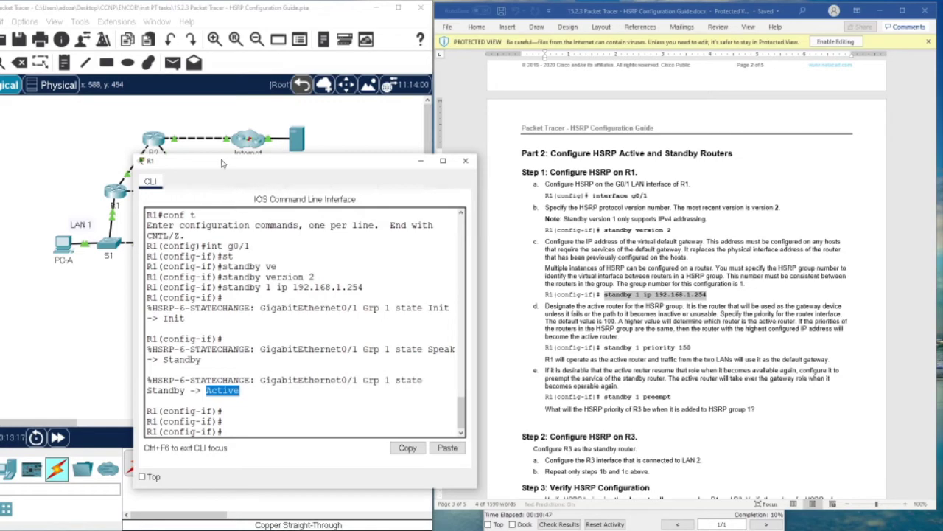
pyautogui.moveTo(221, 162); pyautogui.dragTo(367, 177)
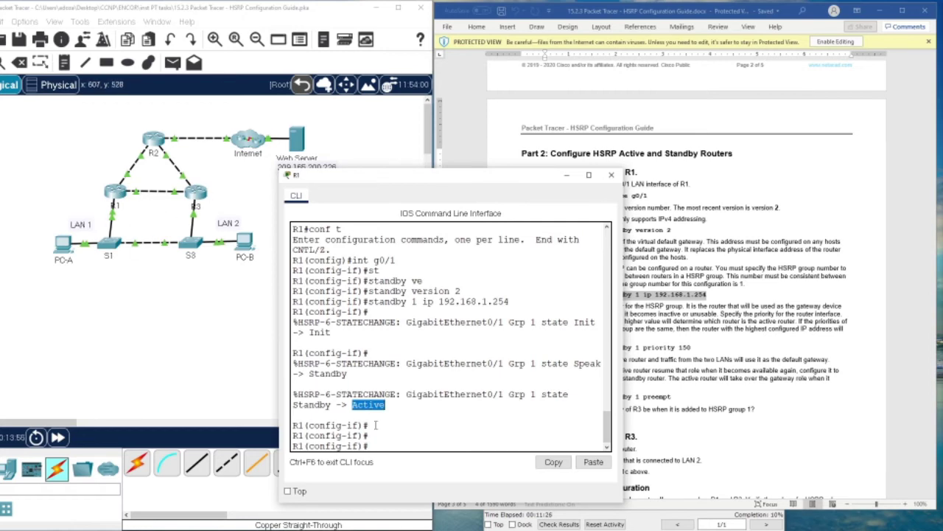
pyautogui.moveTo(408, 176); pyautogui.dragTo(237, 131)
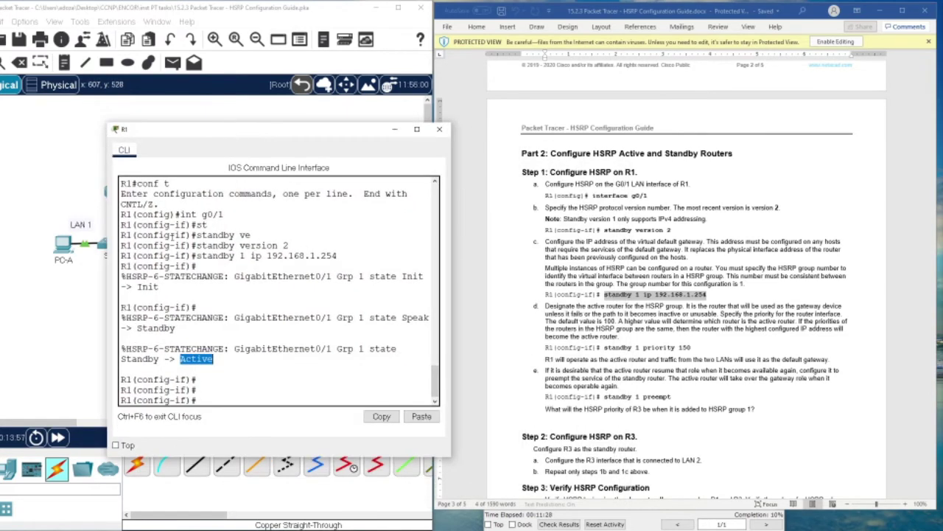
# Copy the priority command from guide step 1d and run standby 1 priority 150 on R1.
pyautogui.click(671, 339)
pyautogui.moveTo(694, 346); pyautogui.dragTo(607, 348)
pyautogui.hotkey('ctrl', 'c')
pyautogui.rightClick(608, 352)
pyautogui.click(625, 362)
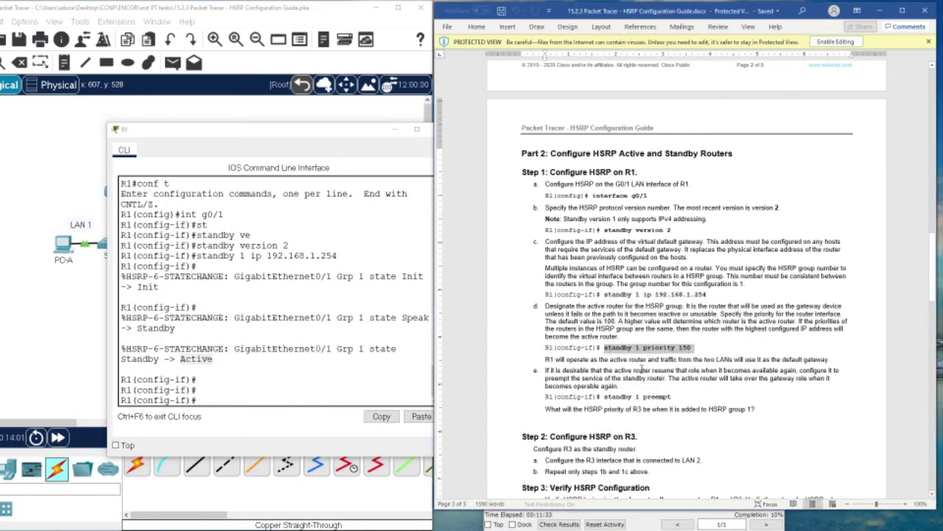
pyautogui.rightClick(242, 400)
pyautogui.click(264, 421)
pyautogui.press('Return')
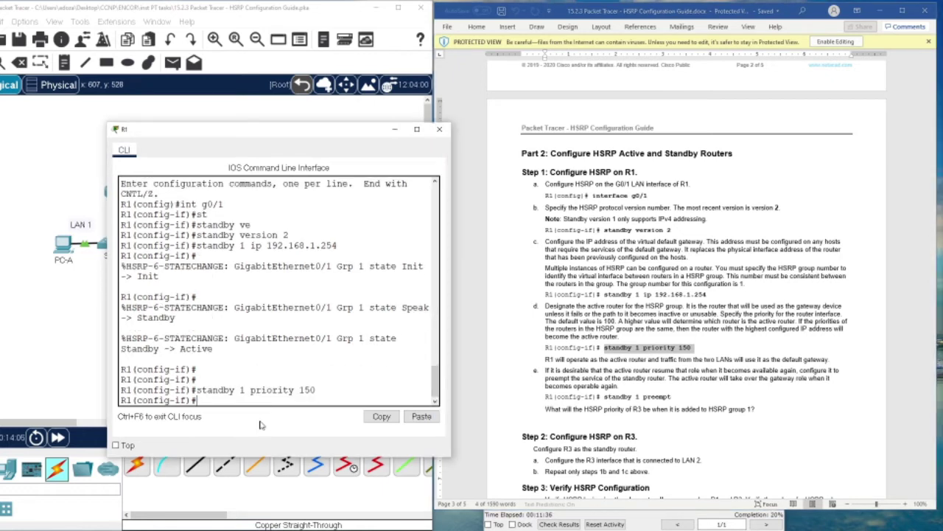
pyautogui.press('Return')
pyautogui.press('Return')
pyautogui.press('Return')
pyautogui.press('Return')
pyautogui.press('Return')
# Check R1 in the topology, copy the preempt command from guide step 1e, and run standby 1 preempt on R1.
pyautogui.moveTo(273, 130); pyautogui.dragTo(552, 140)
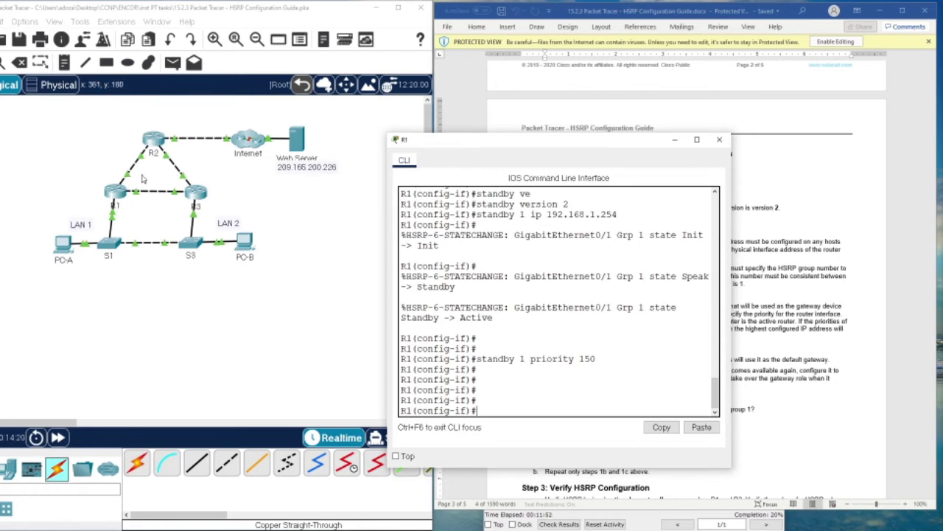
pyautogui.moveTo(472, 140); pyautogui.dragTo(162, 111)
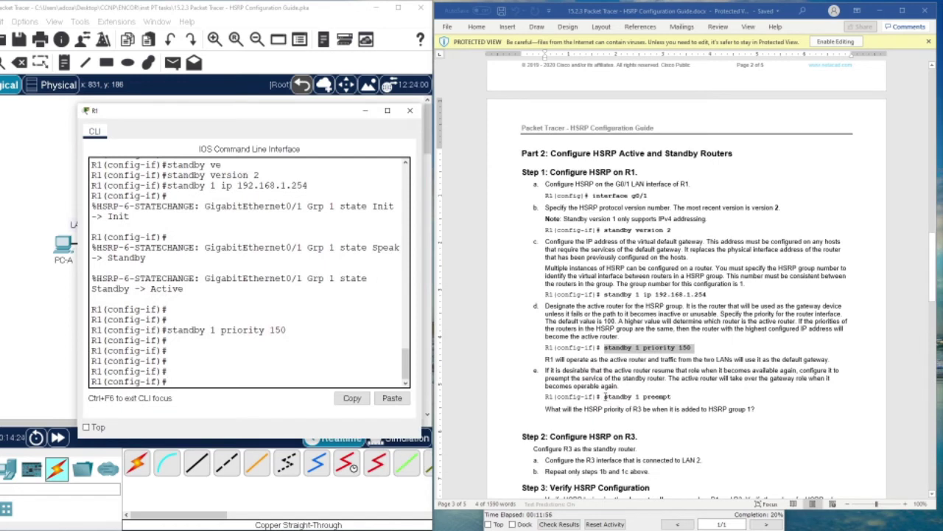
pyautogui.moveTo(604, 396); pyautogui.dragTo(672, 398)
pyautogui.rightClick(671, 401)
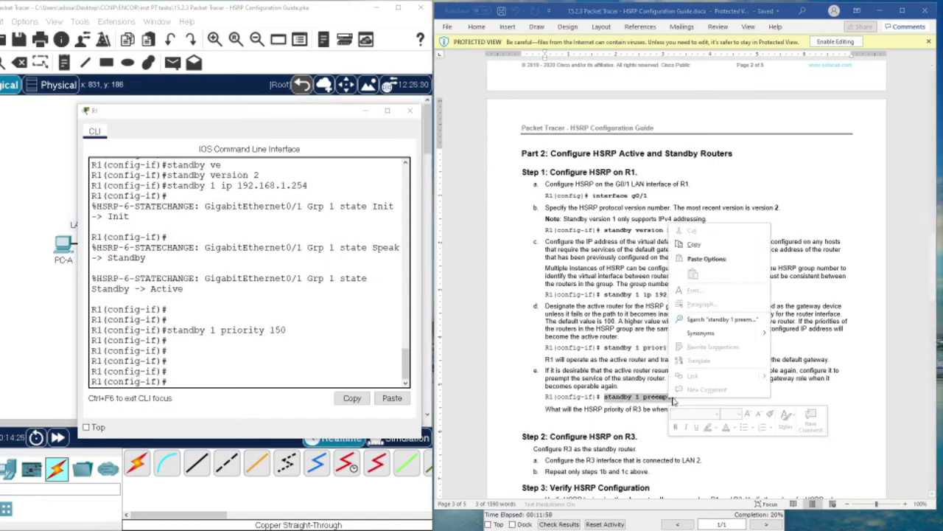
pyautogui.click(695, 245)
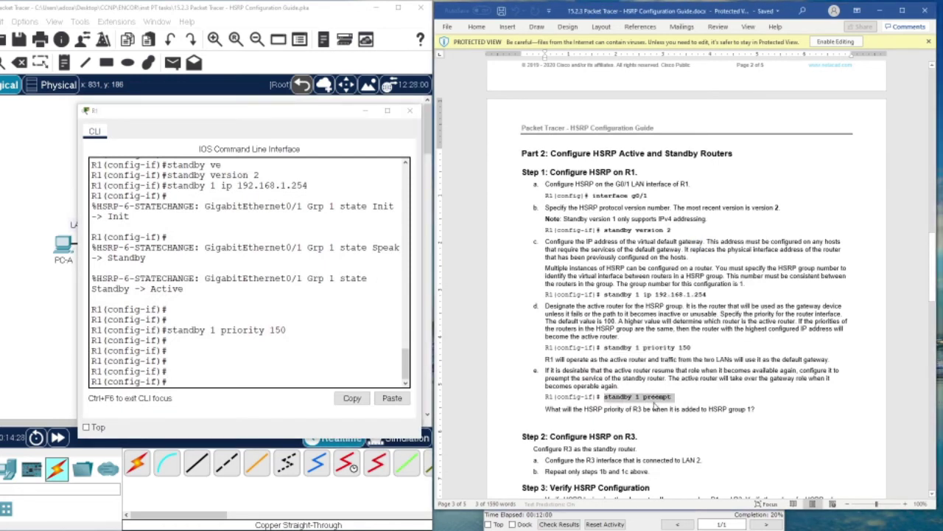
pyautogui.rightClick(177, 379)
pyautogui.click(192, 404)
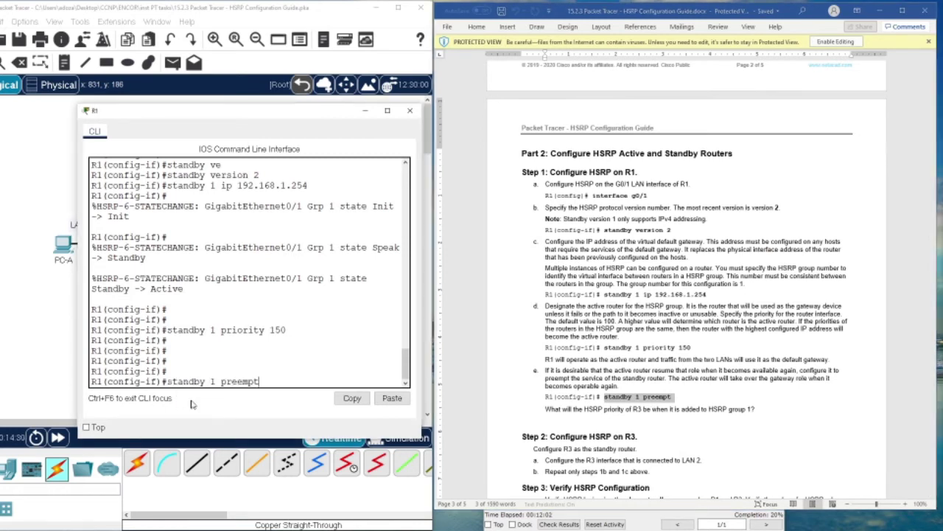
pyautogui.press('Return')
pyautogui.press('Return')
pyautogui.press('Return')
pyautogui.press('Return')
pyautogui.press('Return')
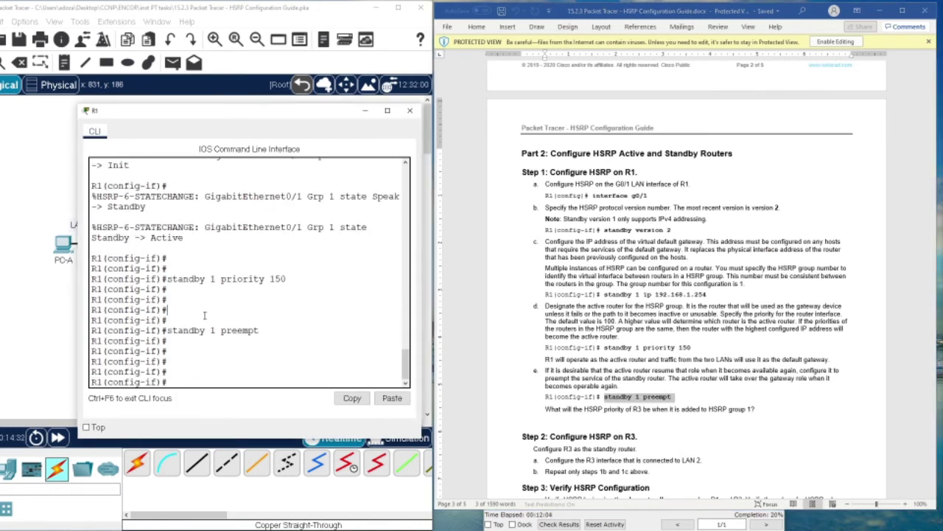
# Review the priority and preempt commands entered in R1's command line.
pyautogui.moveTo(231, 283); pyautogui.dragTo(320, 261)
pyautogui.click(281, 286)
pyautogui.moveTo(207, 115); pyautogui.dragTo(314, 103)
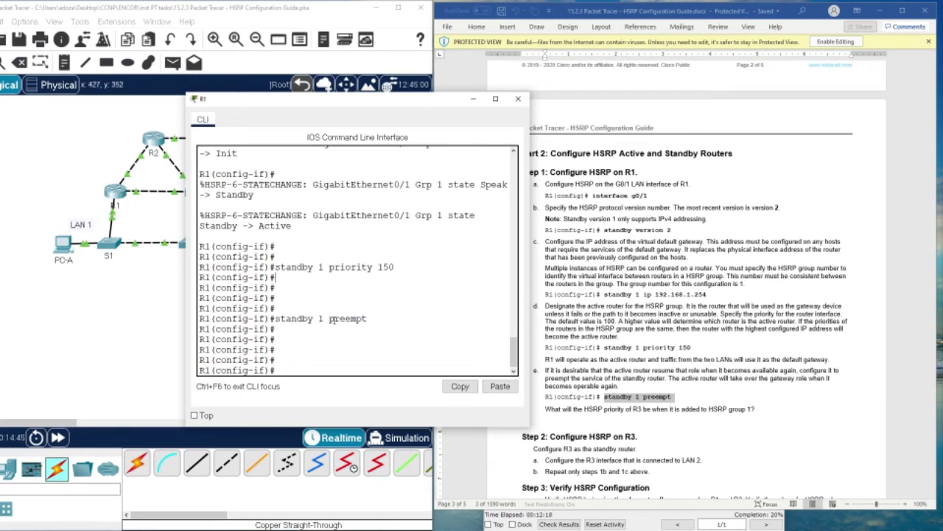
pyautogui.click(398, 323)
pyautogui.moveTo(396, 271); pyautogui.dragTo(357, 261)
pyautogui.click(337, 270)
pyautogui.moveTo(372, 259); pyautogui.dragTo(463, 267)
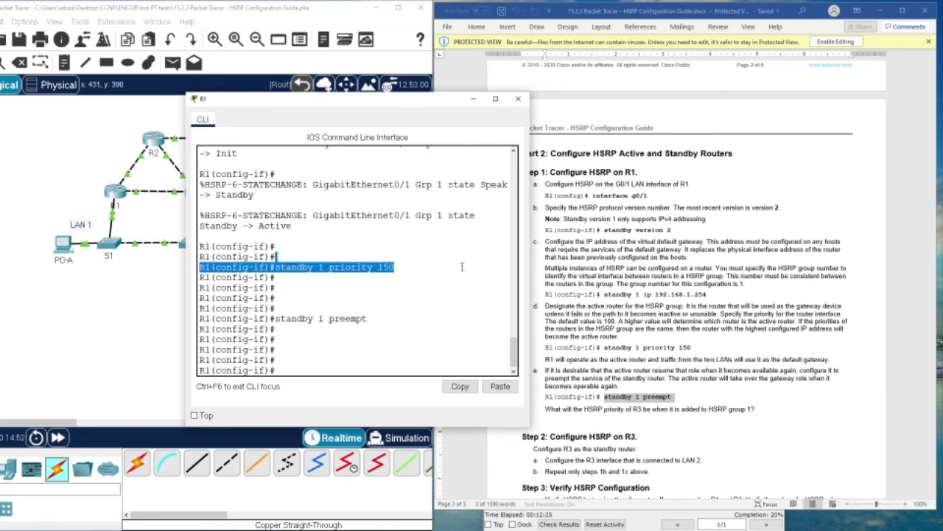
pyautogui.moveTo(309, 328); pyautogui.dragTo(277, 362)
pyautogui.click(318, 328)
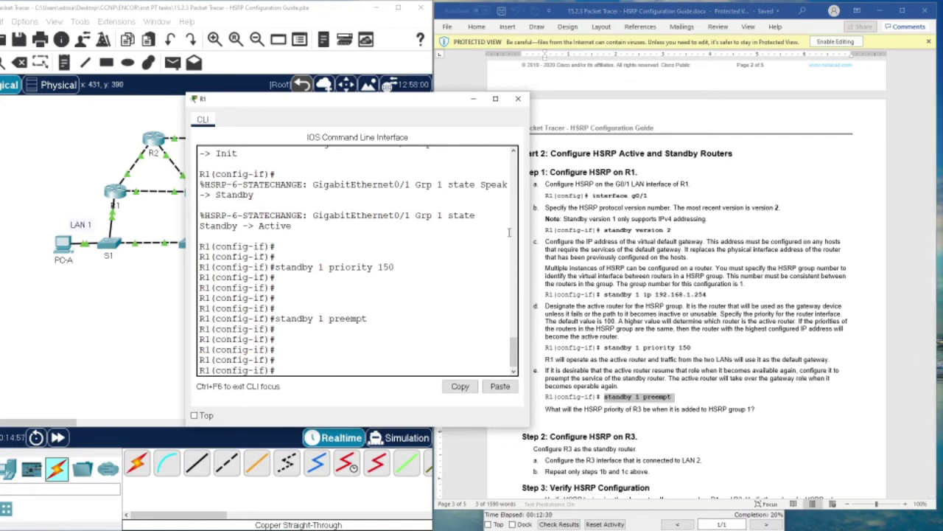
# Close R1's command line and bring up the guide's R3 priority question and Step 2 instructions.
pyautogui.click(518, 99)
pyautogui.scroll(-3, 545, 302)
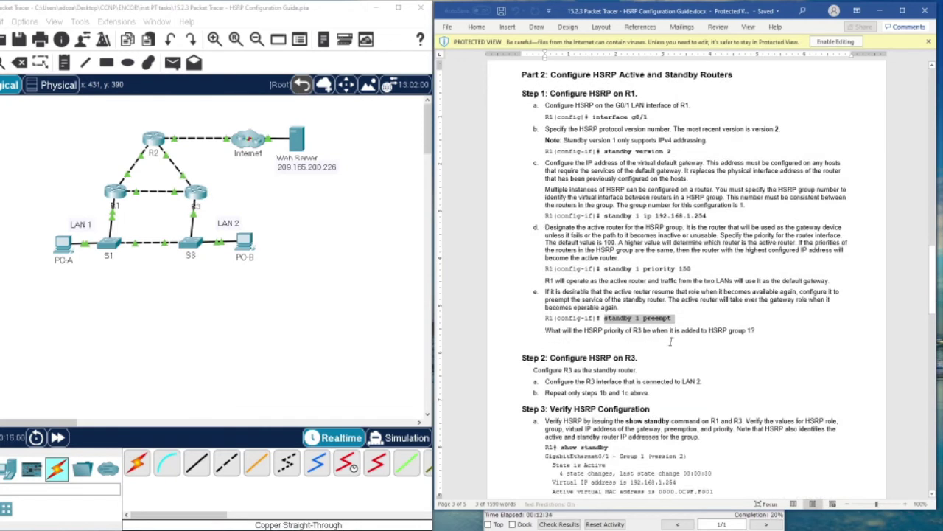
pyautogui.click(623, 341)
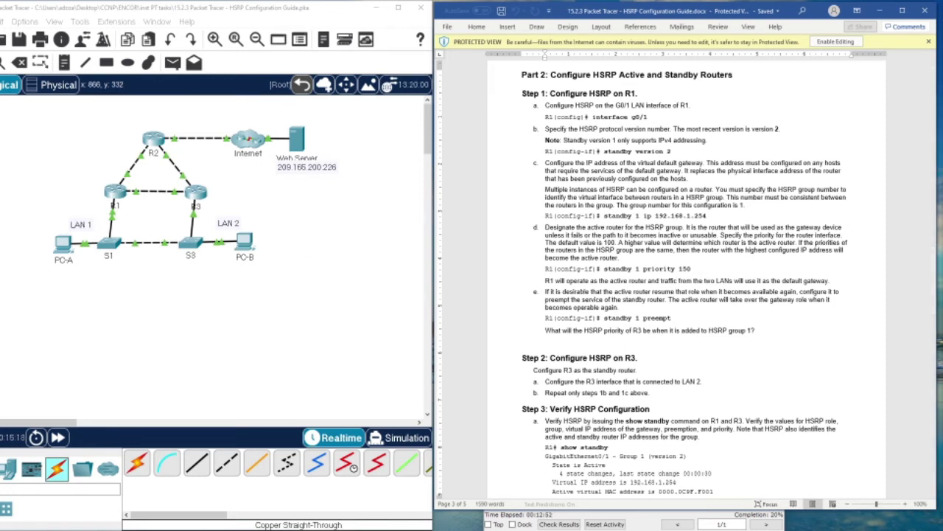
# Open R3's command line and enter privileged EXEC mode and global configuration mode using en and conf t.
pyautogui.click(195, 208)
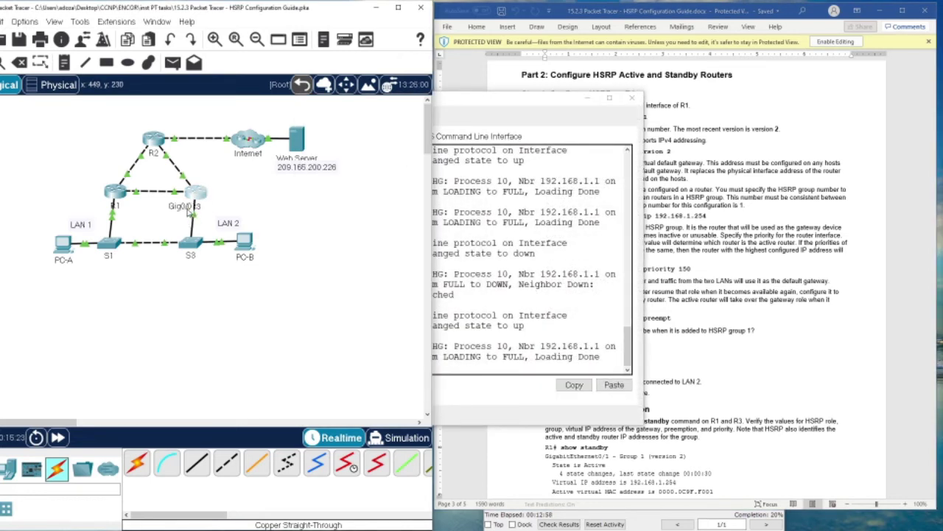
pyautogui.click(620, 321)
pyautogui.press('Return')
pyautogui.press('Return')
pyautogui.press('Return')
pyautogui.press('Return')
pyautogui.press('Return')
pyautogui.press('Return')
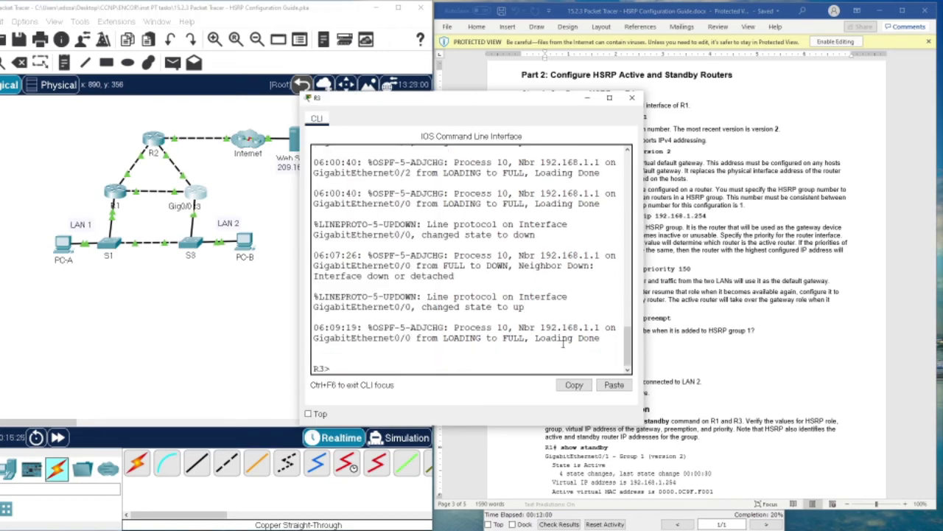
pyautogui.write('en')
pyautogui.press('Return')
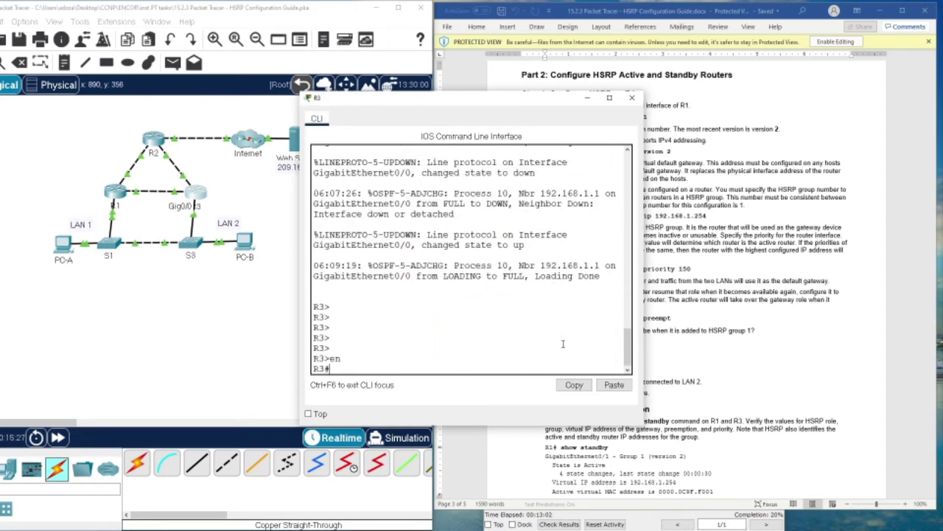
pyautogui.write('conf t')
pyautogui.press('Return')
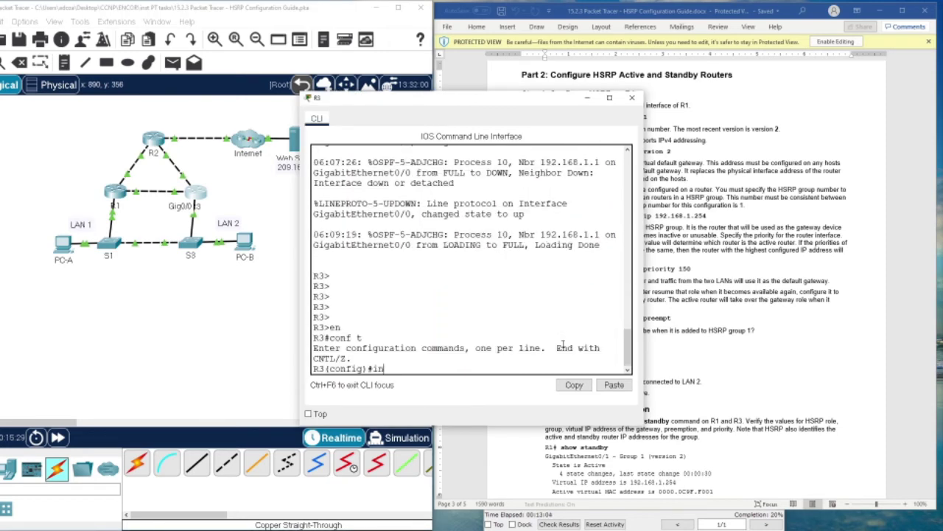
# Select interface g0/0 on R3 and set its HSRP protocol with standby version 2.
pyautogui.write('int g0/0')
pyautogui.press('Return')
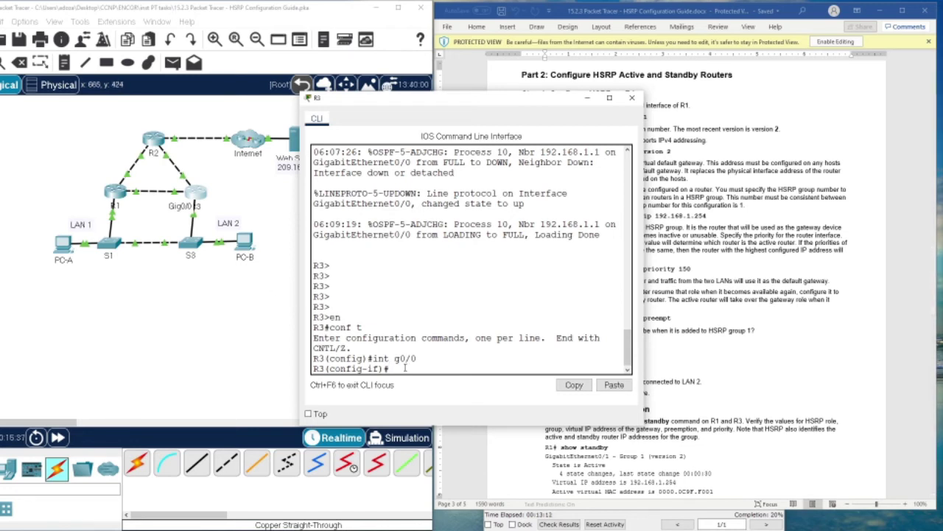
pyautogui.write('t')
pyautogui.press('Tab')
pyautogui.write('v')
pyautogui.press('Tab')
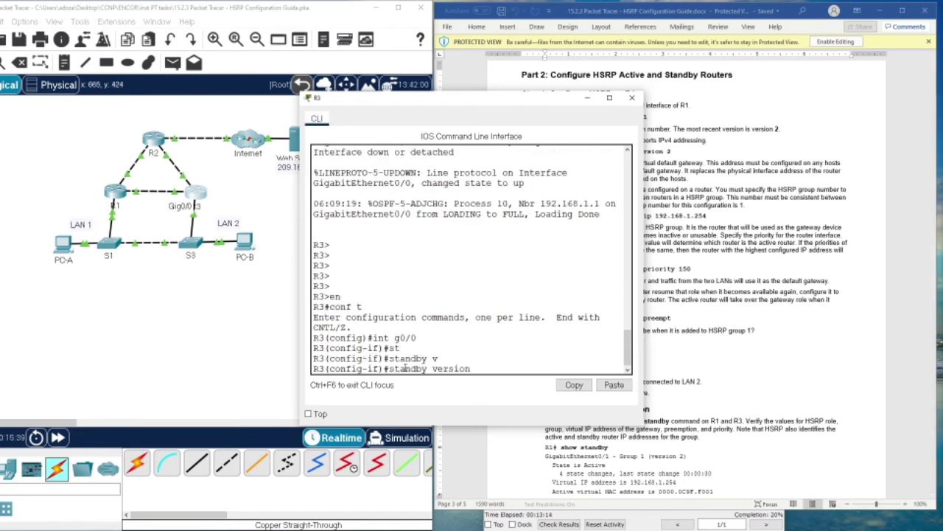
pyautogui.write('2')
pyautogui.press('Return')
pyautogui.press('Return')
pyautogui.press('Return')
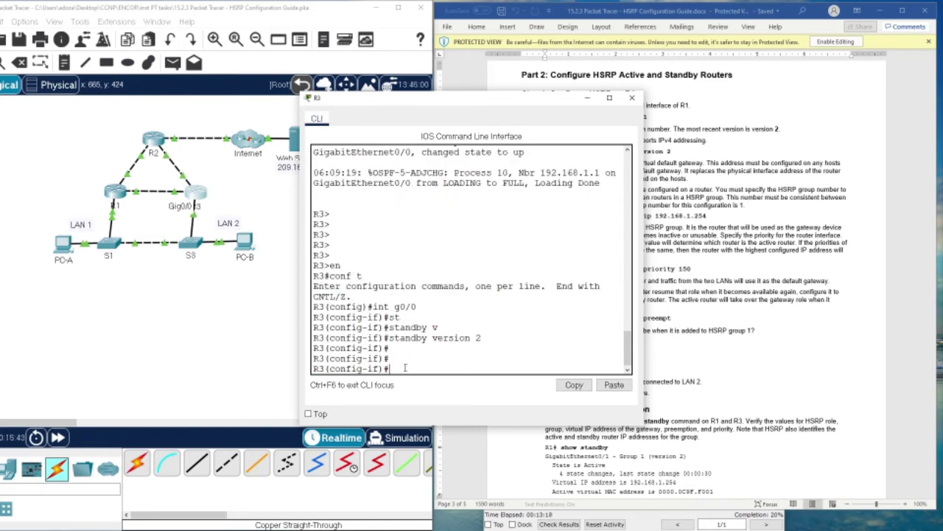
# Copy the virtual gateway command from guide step 1c and run standby 1 ip 192.168.1.254 on R3's g0/0 interface.
pyautogui.moveTo(496, 118); pyautogui.dragTo(332, 103)
pyautogui.moveTo(607, 215); pyautogui.dragTo(708, 218)
pyautogui.rightClick(707, 218)
pyautogui.click(722, 236)
pyautogui.click(373, 286)
pyautogui.rightClick(345, 322)
pyautogui.click(352, 345)
pyautogui.press('Return')
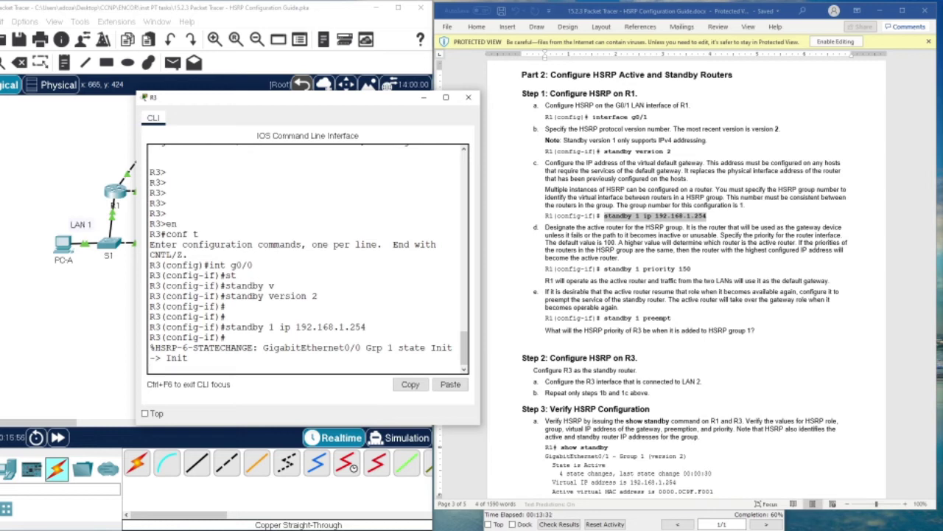
pyautogui.press('Return')
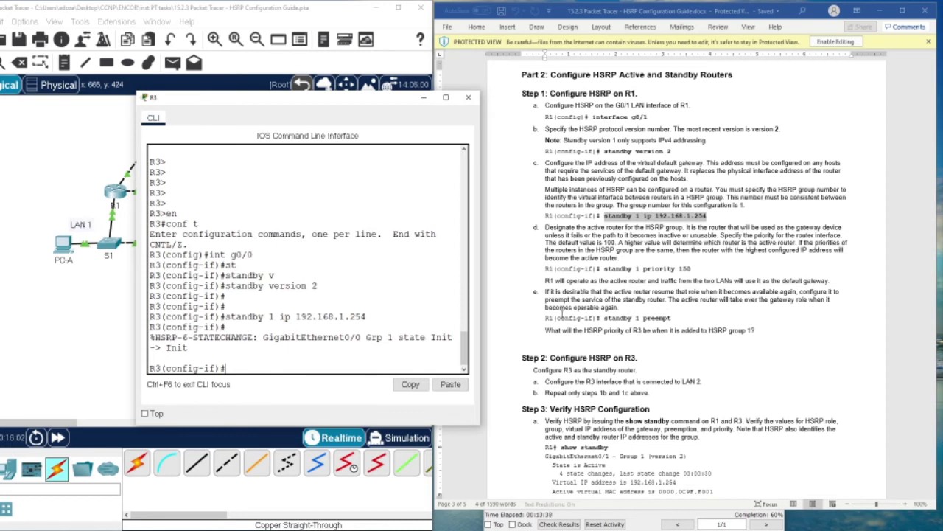
# Review the guide's standby 1 priority 150 command and Step 3 verification text, and fast-forward the network time.
pyautogui.moveTo(605, 269); pyautogui.dragTo(706, 269)
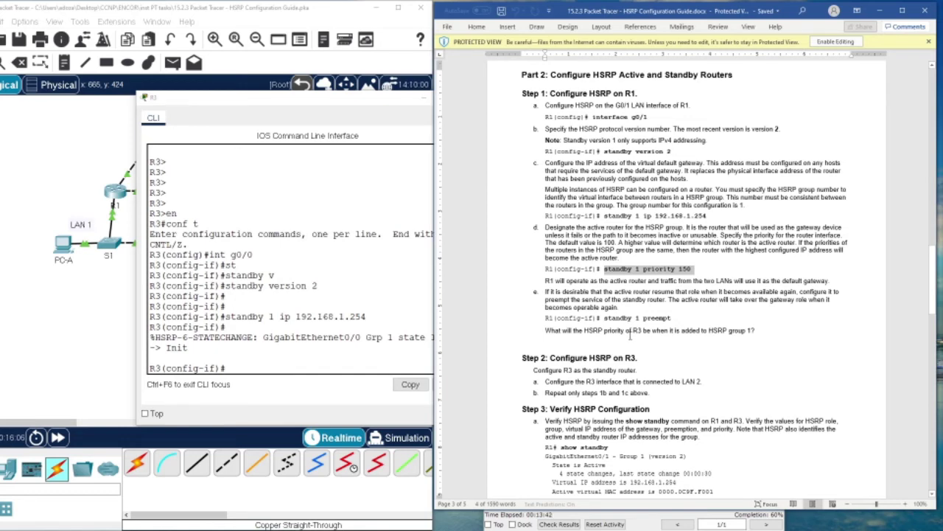
pyautogui.scroll(-4, 630, 333)
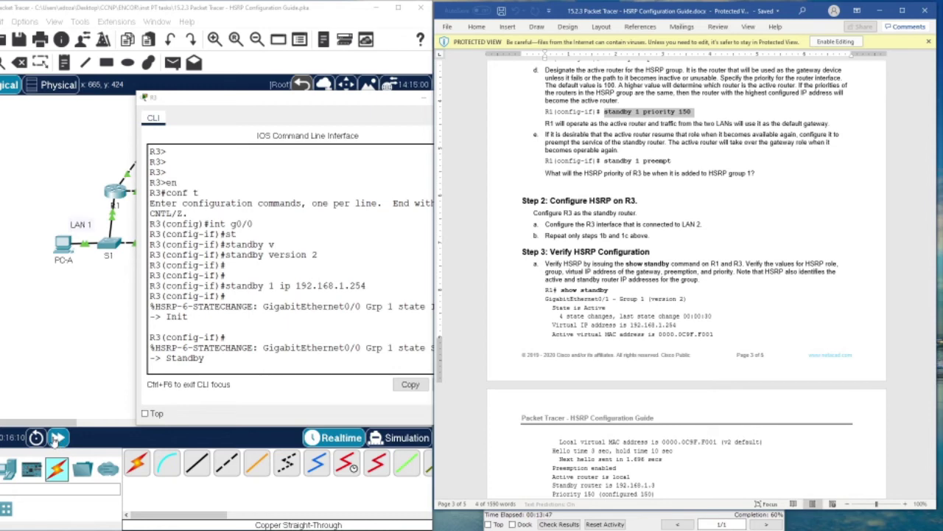
pyautogui.click(57, 438)
pyautogui.click(56, 438)
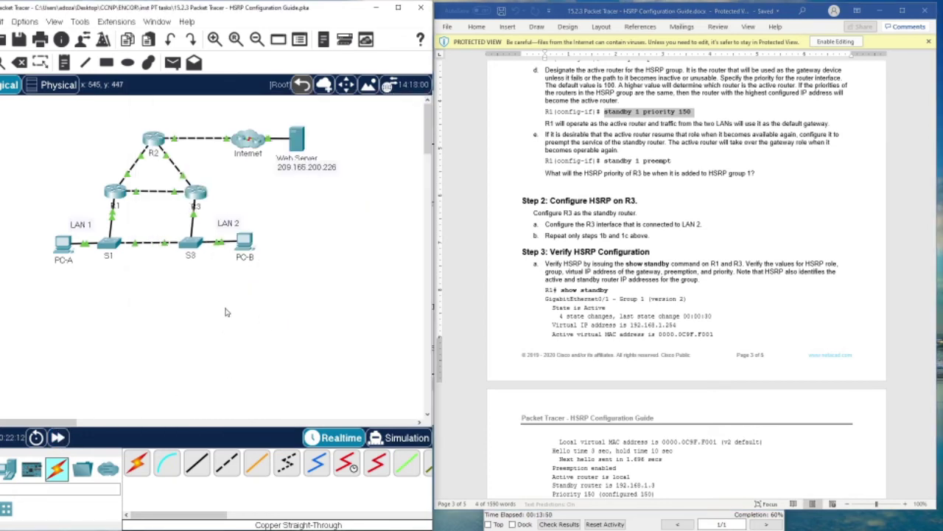
pyautogui.scroll(5, 686, 221)
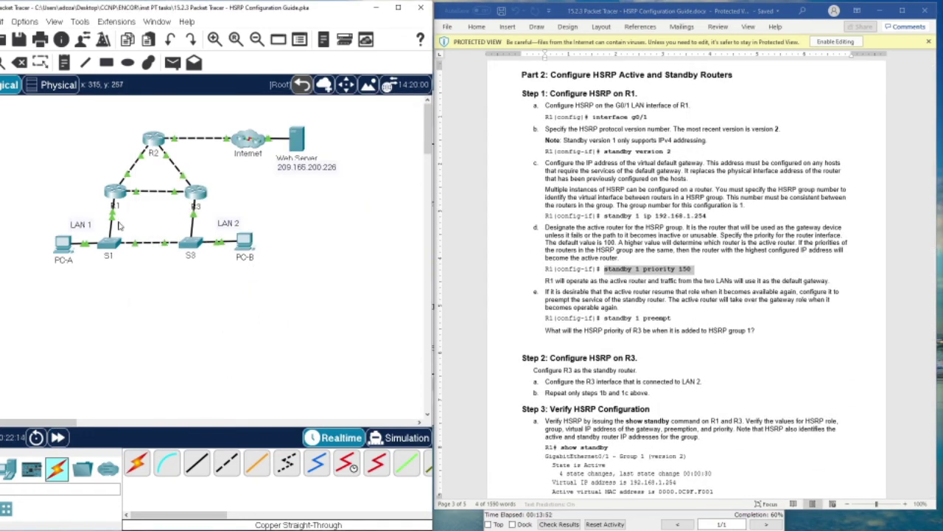
# Run tracert 209.165.200.226 from PC-A's command prompt.
pyautogui.click(65, 248)
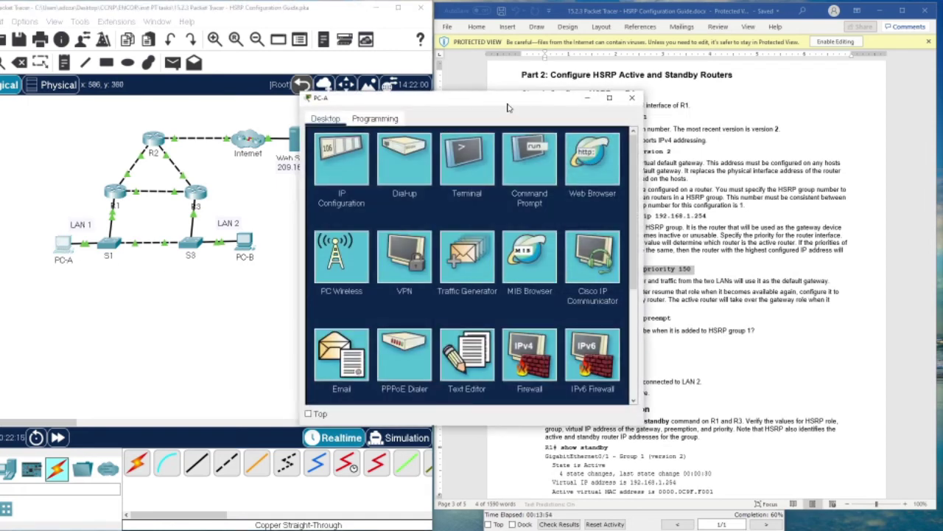
pyautogui.click(536, 167)
pyautogui.press('Up')
pyautogui.press('Return')
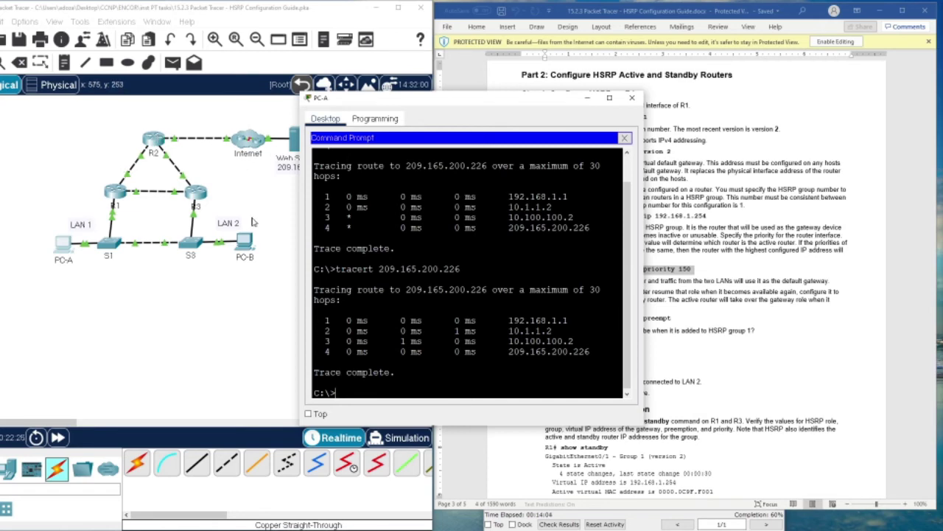
# Run tracert 209.165.200.226 twice from PC-B's command prompt.
pyautogui.click(246, 243)
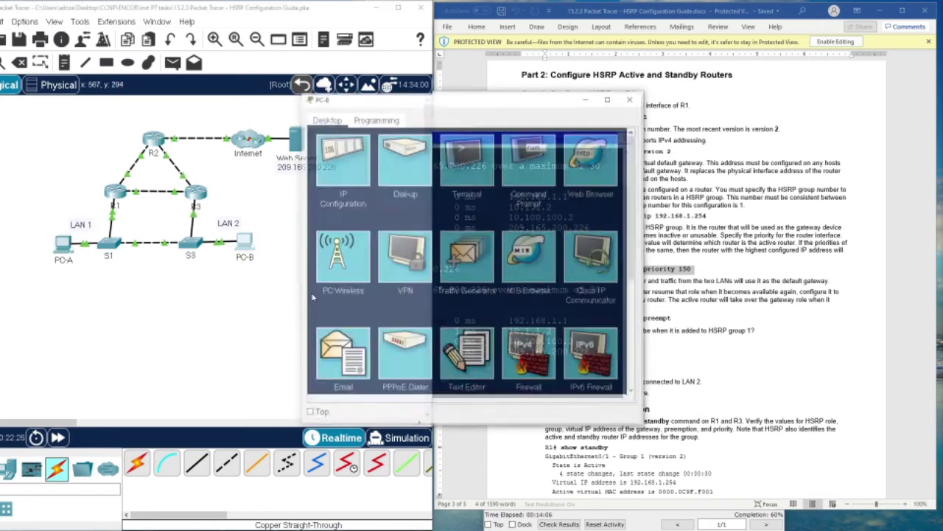
pyautogui.click(524, 161)
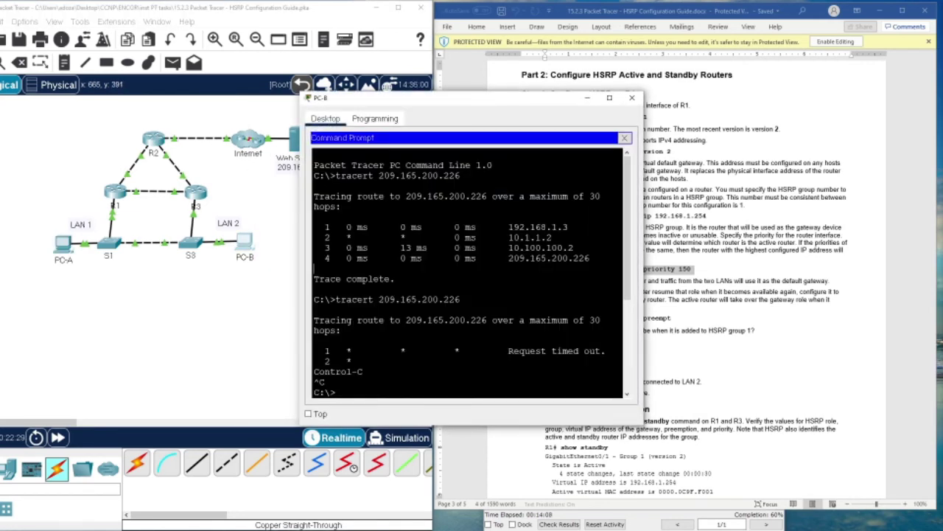
pyautogui.press('Return')
pyautogui.press('Return')
pyautogui.press('Return')
pyautogui.press('Up')
pyautogui.press('Return')
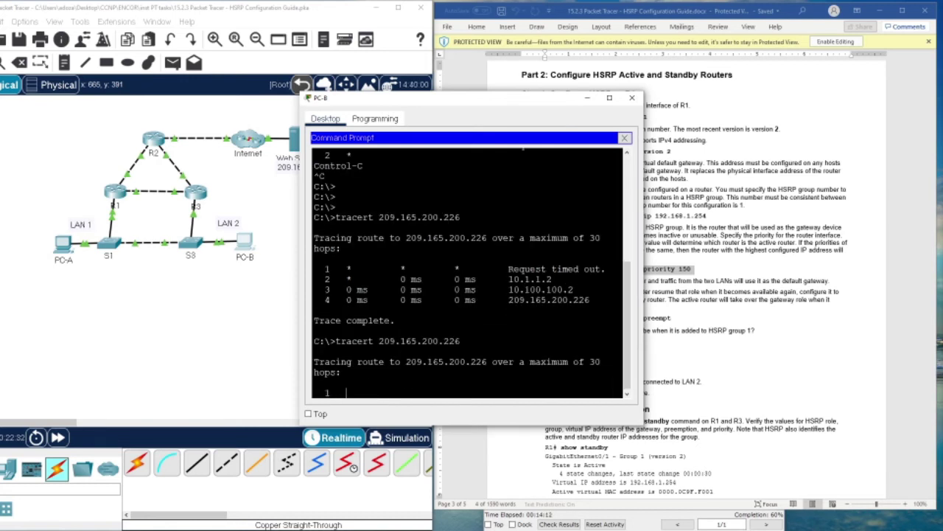
# Compare the PC-A and PC-B route traces by rearranging their windows, and close both windows.
pyautogui.moveTo(468, 101); pyautogui.dragTo(469, 134)
pyautogui.click(531, 100)
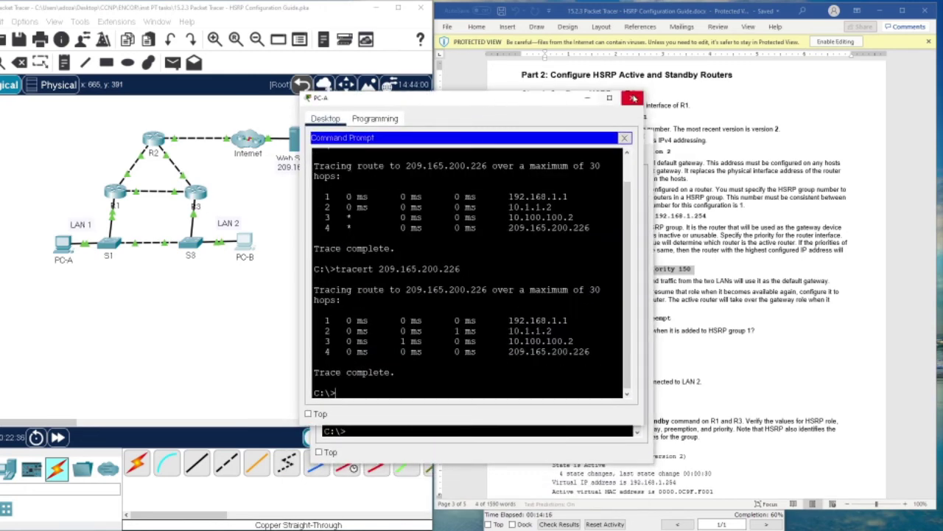
pyautogui.moveTo(530, 103); pyautogui.dragTo(455, 237)
pyautogui.moveTo(518, 142); pyautogui.dragTo(709, 131)
pyautogui.click(462, 231)
pyautogui.click(555, 226)
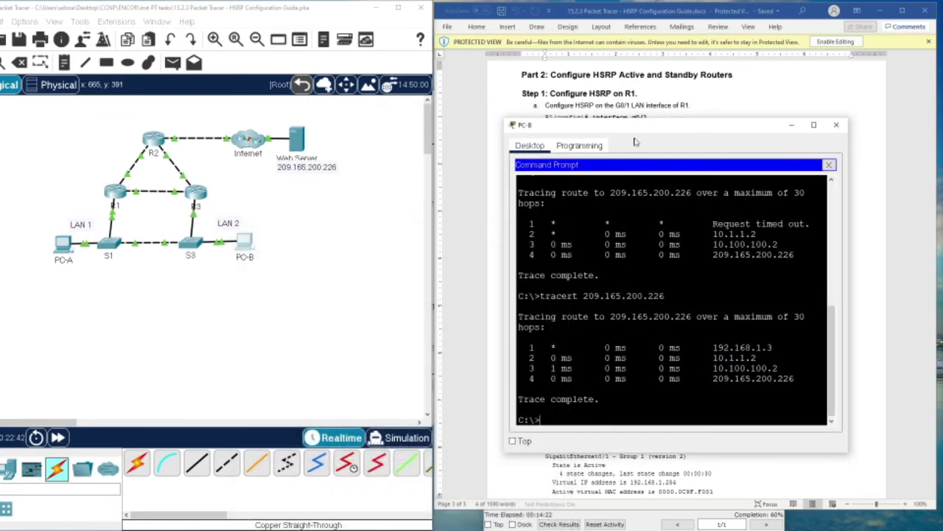
pyautogui.moveTo(600, 132); pyautogui.dragTo(278, 156)
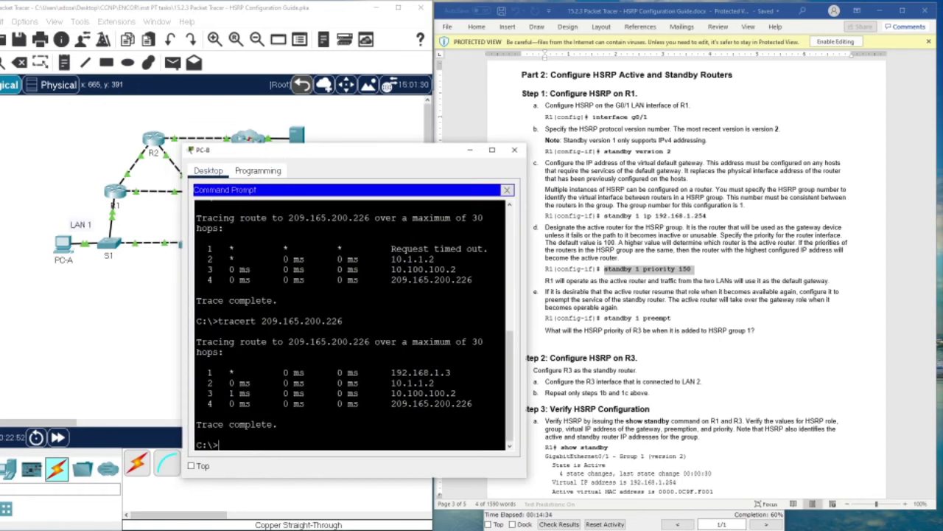
pyautogui.click(515, 149)
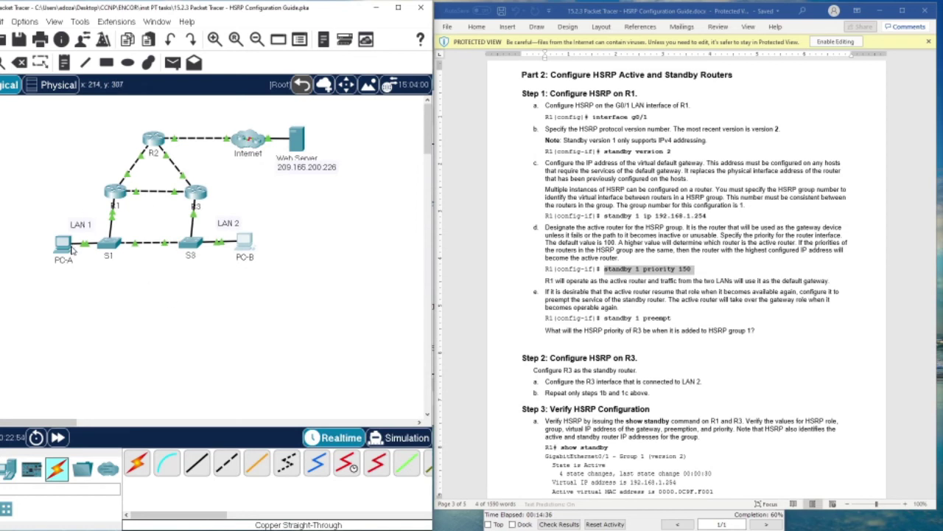
# Copy the virtual gateway address 192.168.1.254 from guide step 1c and set it as PC-A's IPv4 default gateway.
pyautogui.click(670, 269)
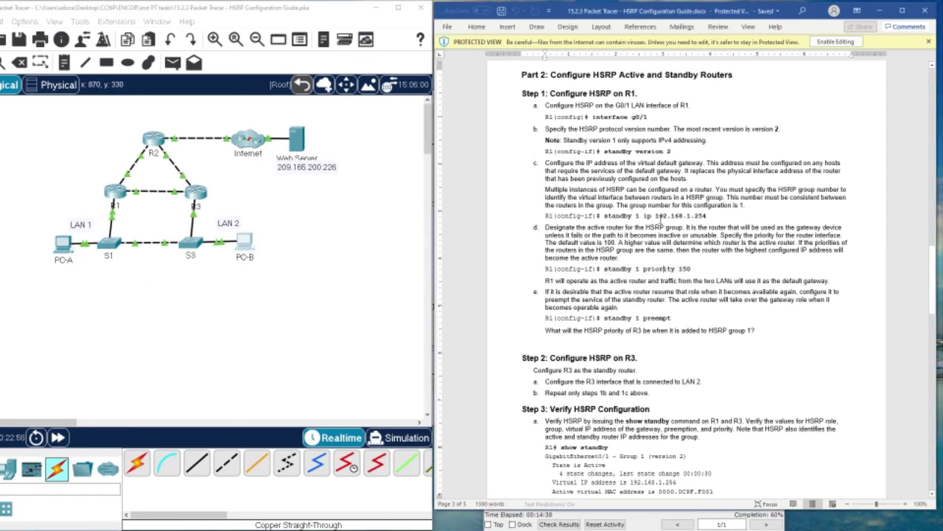
pyautogui.moveTo(655, 215); pyautogui.dragTo(706, 216)
pyautogui.rightClick(702, 215)
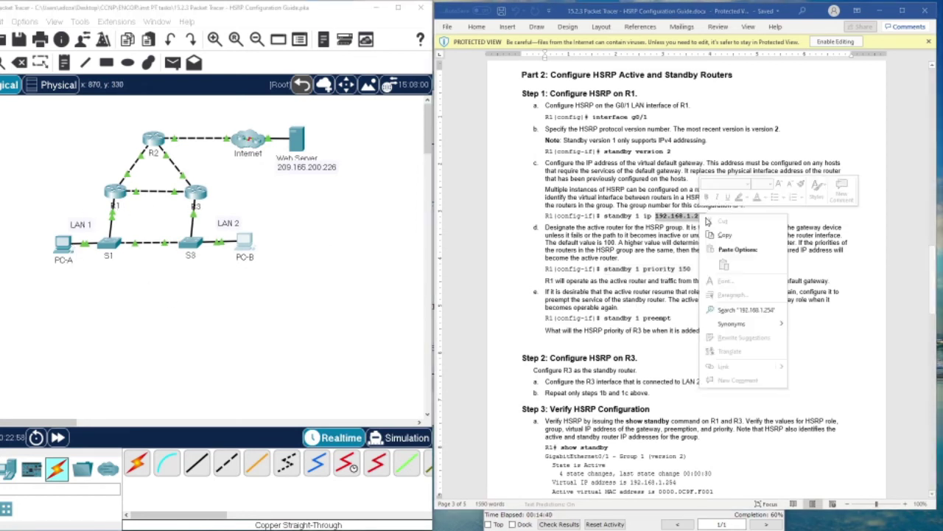
pyautogui.click(710, 234)
pyautogui.click(295, 299)
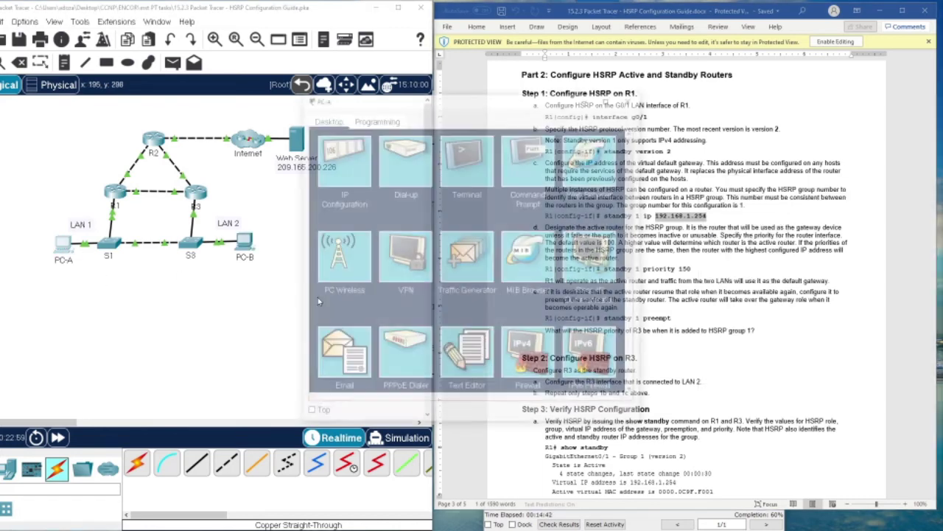
pyautogui.click(341, 151)
pyautogui.click(441, 228)
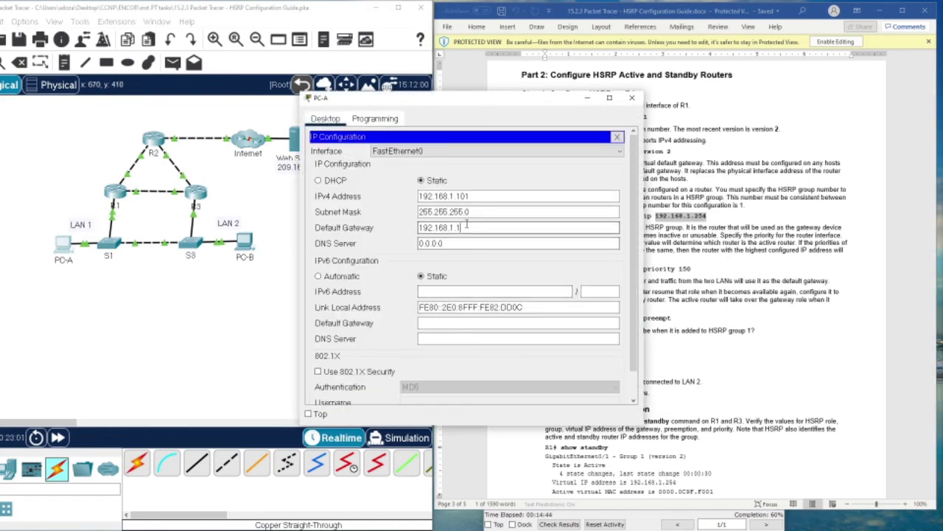
pyautogui.tripleClick(446, 228)
pyautogui.rightClick(447, 228)
pyautogui.click(472, 273)
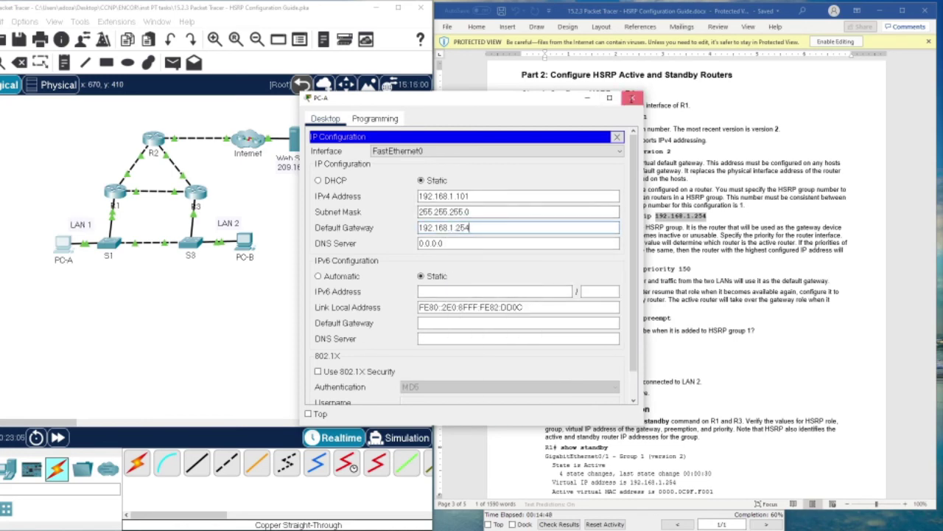
pyautogui.click(631, 98)
# Set PC-B's IPv4 default gateway to the copied address 192.168.1.254 and close its window.
pyautogui.click(244, 247)
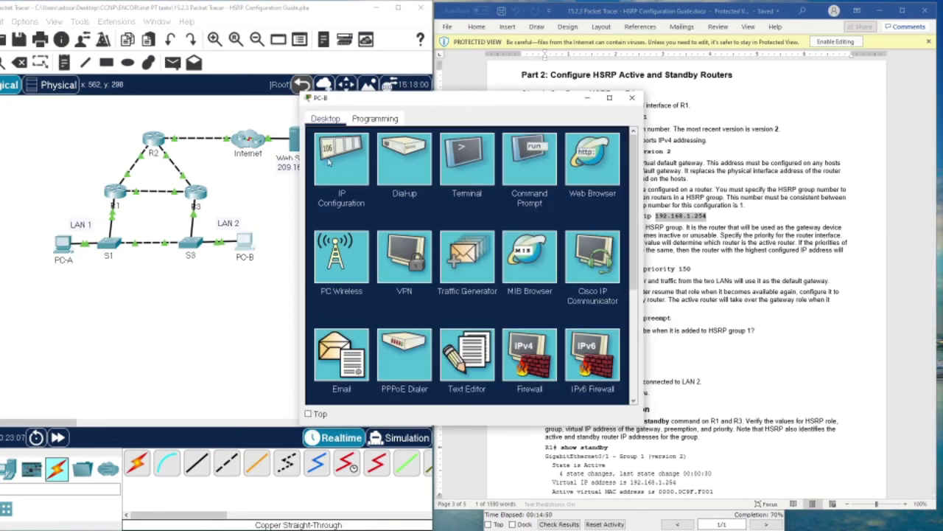
pyautogui.click(350, 181)
pyautogui.click(463, 228)
pyautogui.moveTo(462, 228); pyautogui.dragTo(407, 234)
pyautogui.rightClick(430, 226)
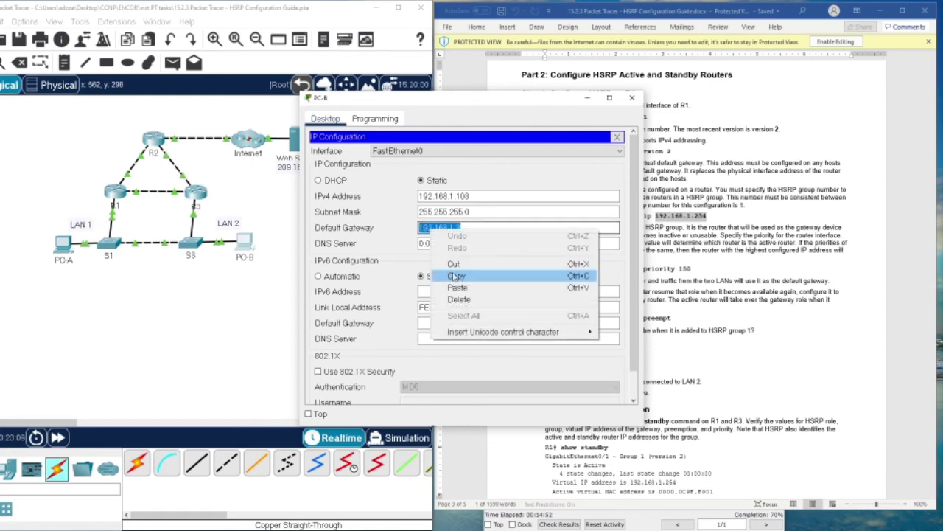
pyautogui.click(560, 289)
pyautogui.click(631, 97)
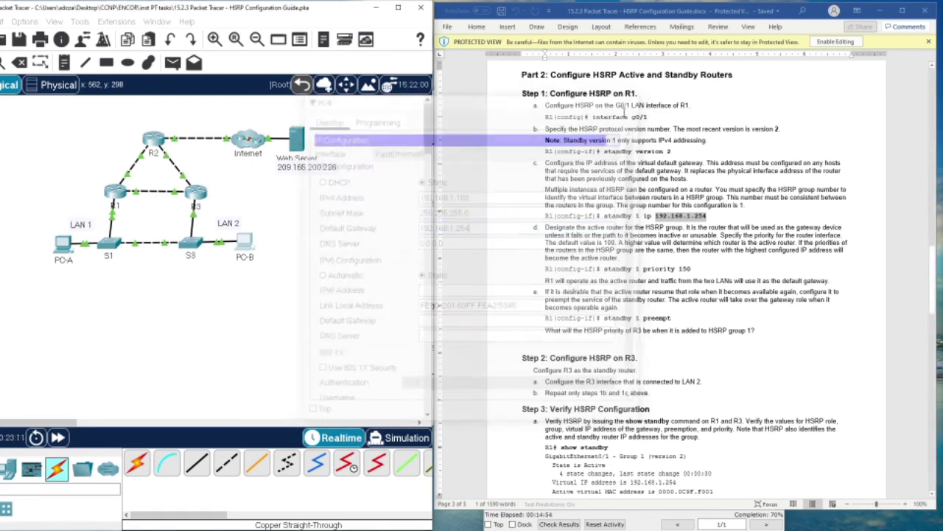
# Open switch S3's command line and enter privileged EXEC mode and global configuration mode using en and conf t.
pyautogui.click(193, 245)
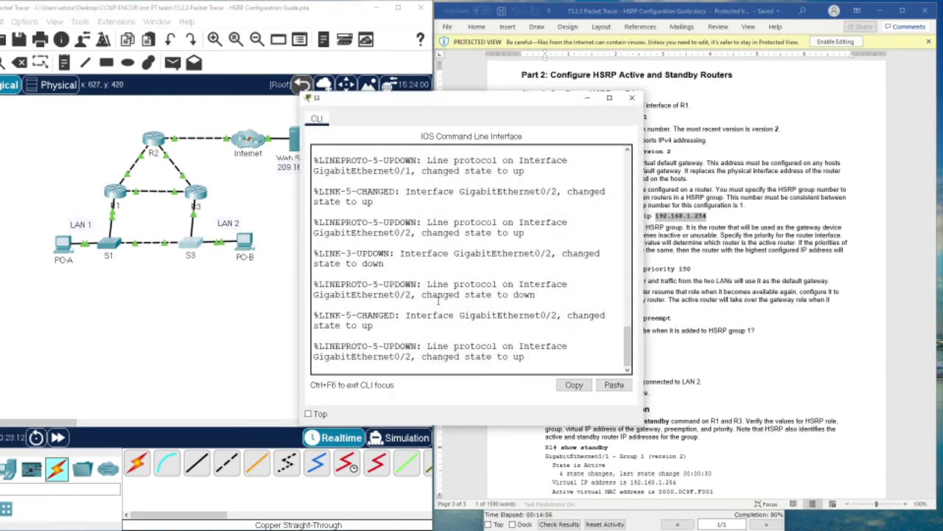
pyautogui.press('Return')
pyautogui.press('Return')
pyautogui.press('Return')
pyautogui.press('Return')
pyautogui.press('Return')
pyautogui.press('Return')
pyautogui.press('Return')
pyautogui.write('en')
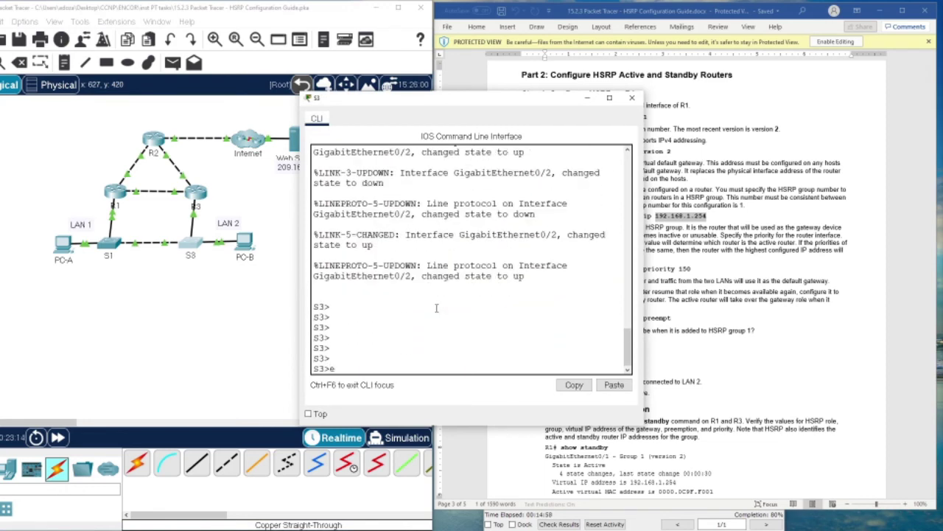
pyautogui.press('Return')
pyautogui.write('conf t')
pyautogui.press('Return')
# Run ip default-gateway 192.168.1.254 on S3 with the copied address and close its command line.
pyautogui.write('ip')
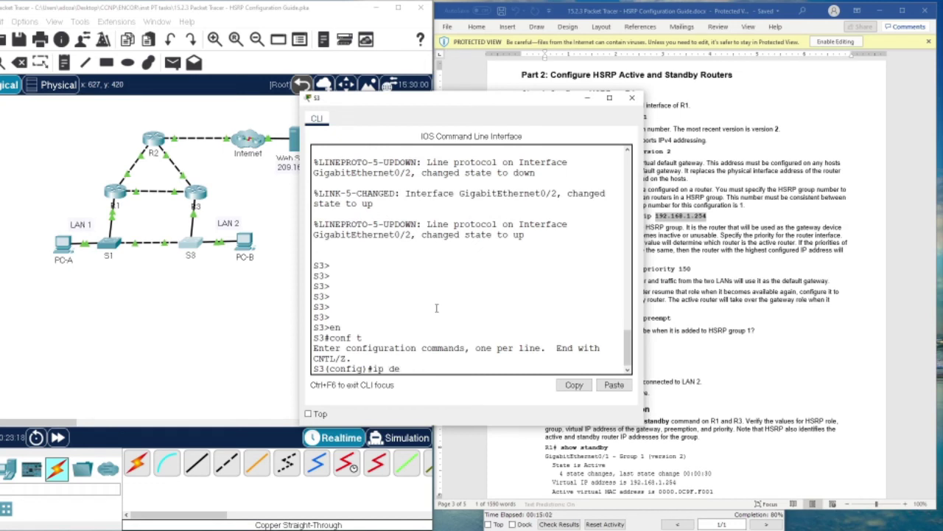
pyautogui.write(' de')
pyautogui.press('Tab')
pyautogui.scroll(3, 455, 318)
pyautogui.rightClick(455, 319)
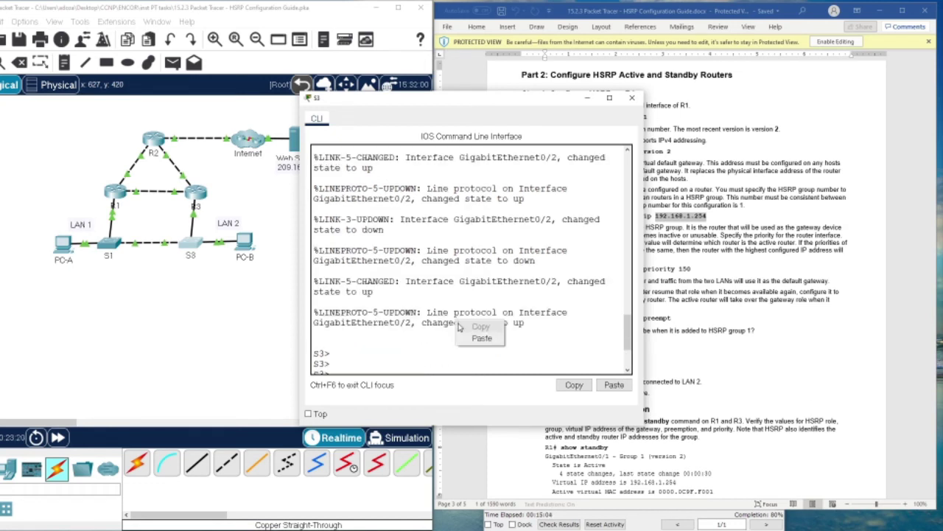
pyautogui.click(442, 352)
pyautogui.scroll(-3, 442, 351)
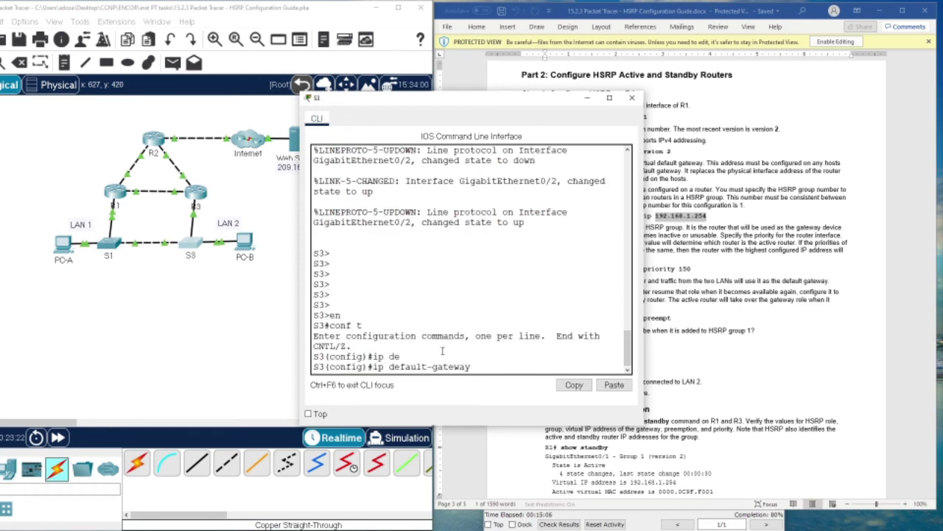
pyautogui.rightClick(490, 366)
pyautogui.click(505, 384)
pyautogui.press('Return')
pyautogui.press('Return')
pyautogui.press('Return')
pyautogui.press('Return')
pyautogui.press('Return')
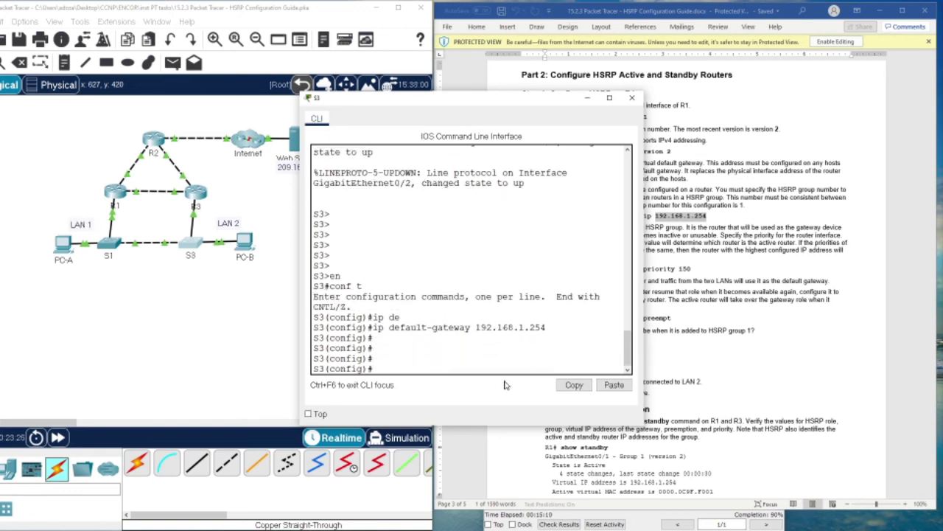
pyautogui.click(632, 98)
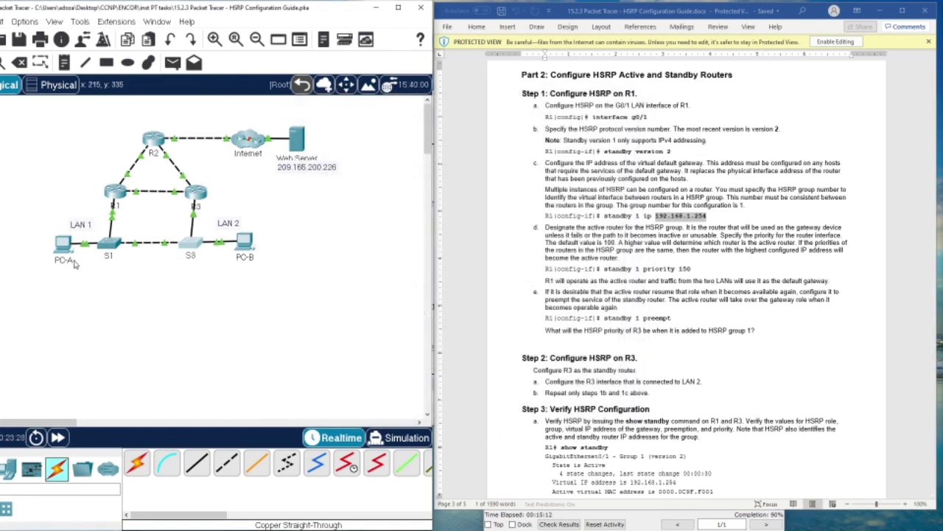
# Open switch S1's command line and enter privileged EXEC mode and global configuration mode using en and conf t.
pyautogui.click(109, 243)
pyautogui.press('Return')
pyautogui.press('Return')
pyautogui.press('Return')
pyautogui.press('Return')
pyautogui.press('Return')
pyautogui.press('Return')
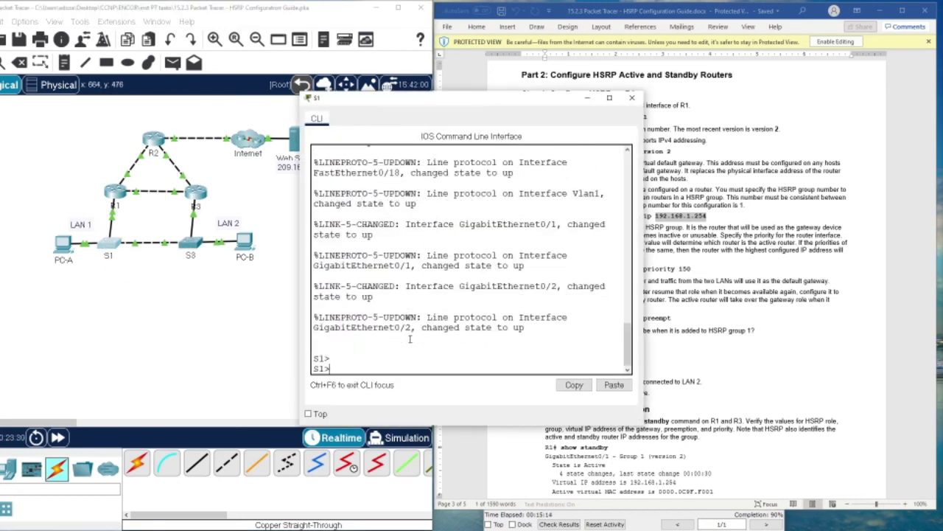
pyautogui.write('en')
pyautogui.press('Return')
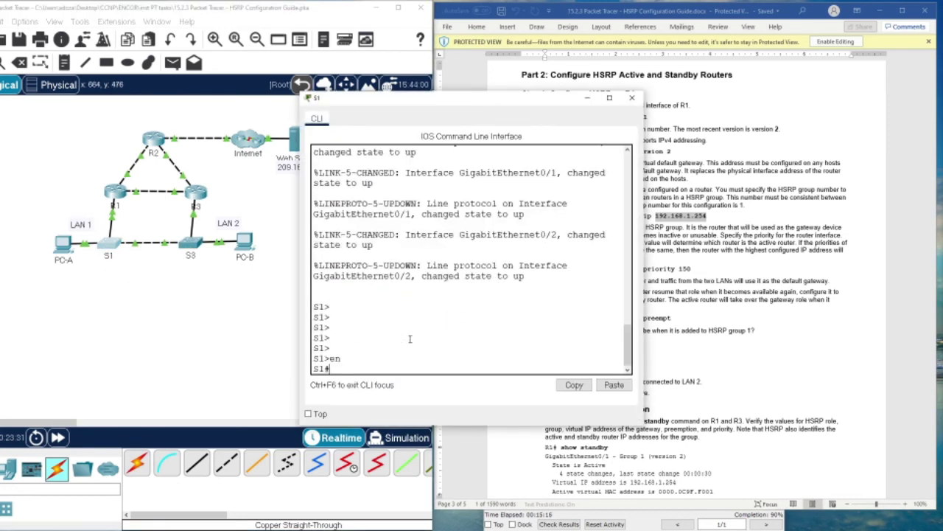
pyautogui.write('conf t')
pyautogui.press('Return')
# Run ip default-gateway 192.168.1.254 on S1 and close its command line.
pyautogui.write('ip de')
pyautogui.press('Tab')
pyautogui.write('192.168.1.254')
pyautogui.press('Return')
pyautogui.press('Return')
pyautogui.press('Return')
pyautogui.press('Return')
pyautogui.press('Return')
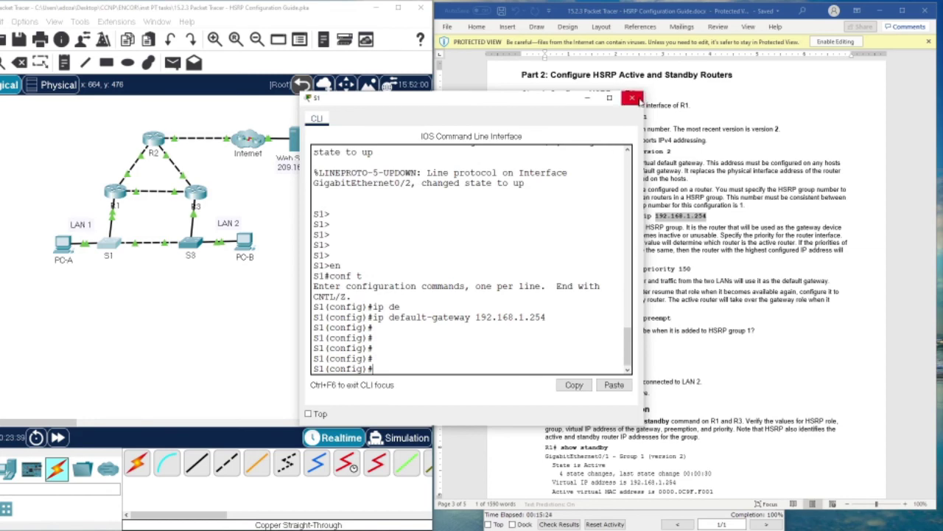
pyautogui.click(632, 98)
# Repeat tracert 209.165.200.226 from PC-A with the new default gateway, and close PC-A's window.
pyautogui.click(63, 245)
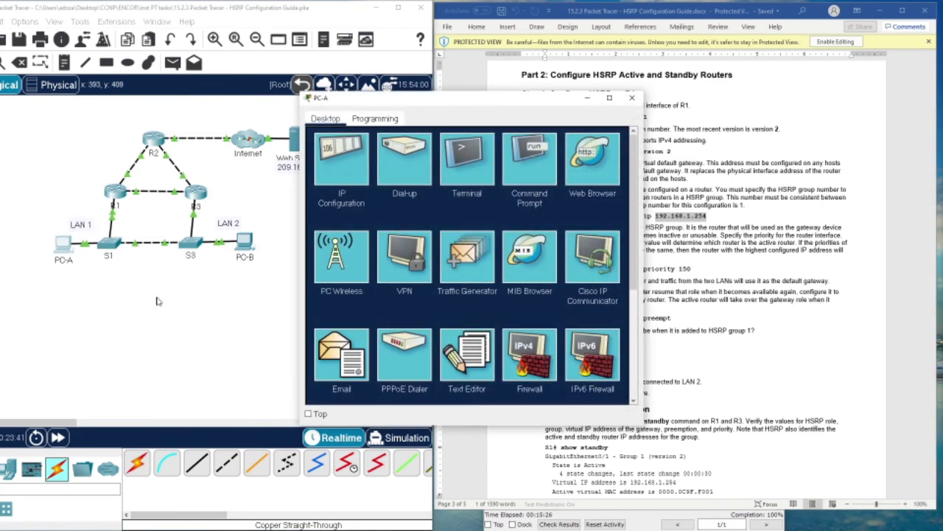
pyautogui.click(518, 173)
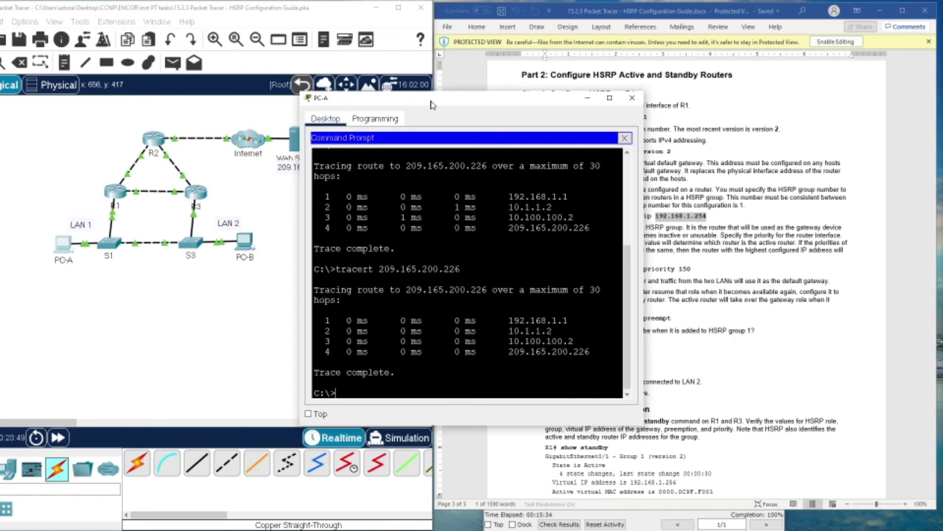
pyautogui.moveTo(432, 104); pyautogui.dragTo(409, 110)
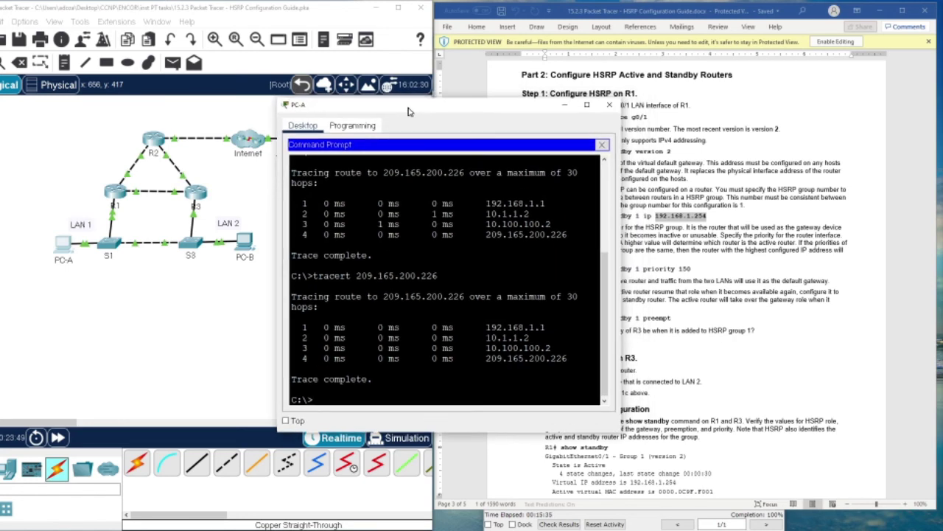
pyautogui.click(609, 105)
# Check the first hop of the trace to 209.165.200.226 in PC-B's Command Prompt, and close PC-B's window.
pyautogui.click(245, 242)
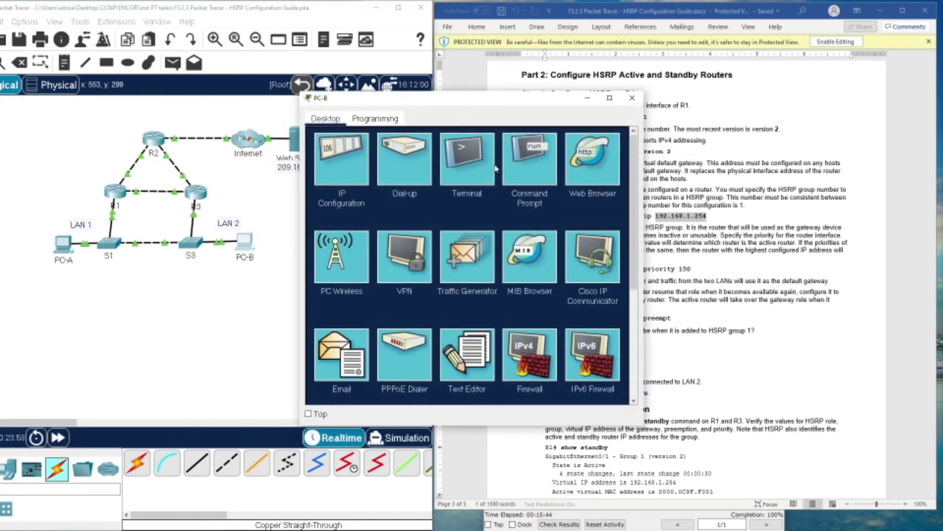
pyautogui.click(516, 170)
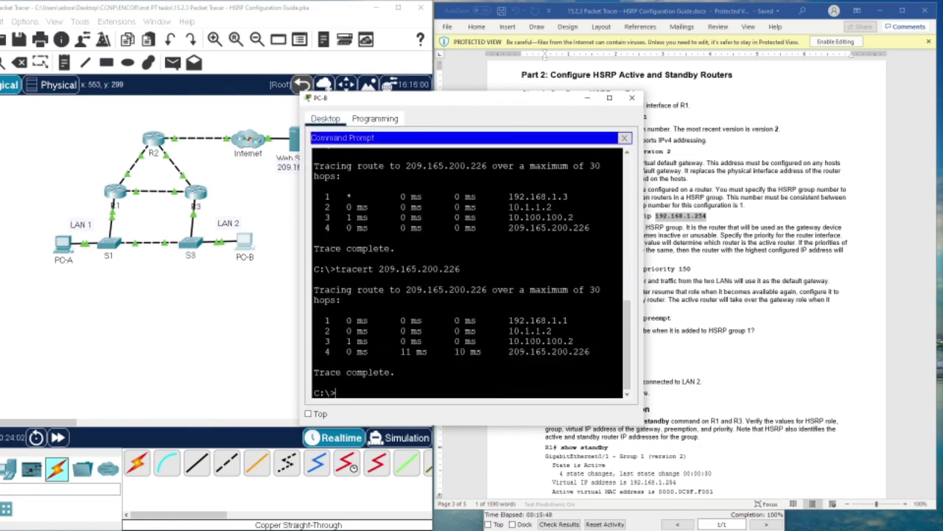
pyautogui.moveTo(509, 320); pyautogui.dragTo(554, 320)
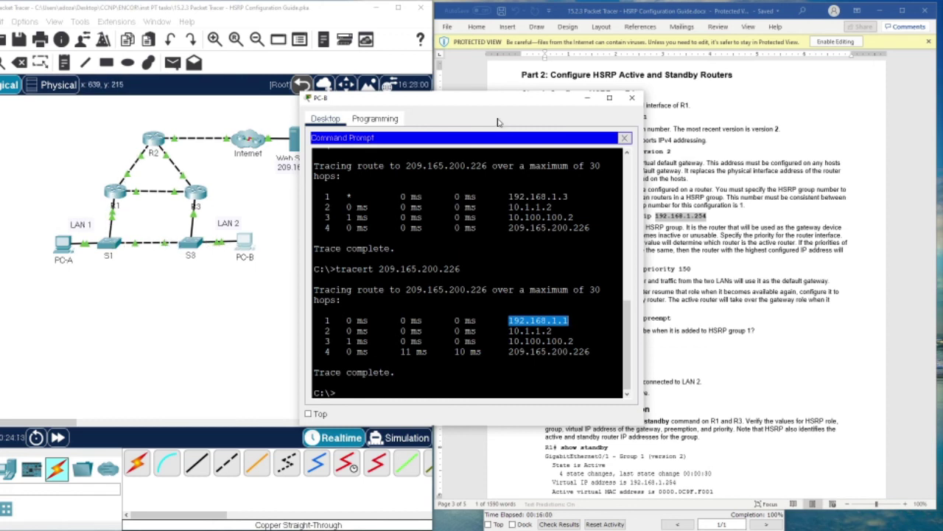
pyautogui.moveTo(467, 103); pyautogui.dragTo(493, 103)
pyautogui.click(658, 98)
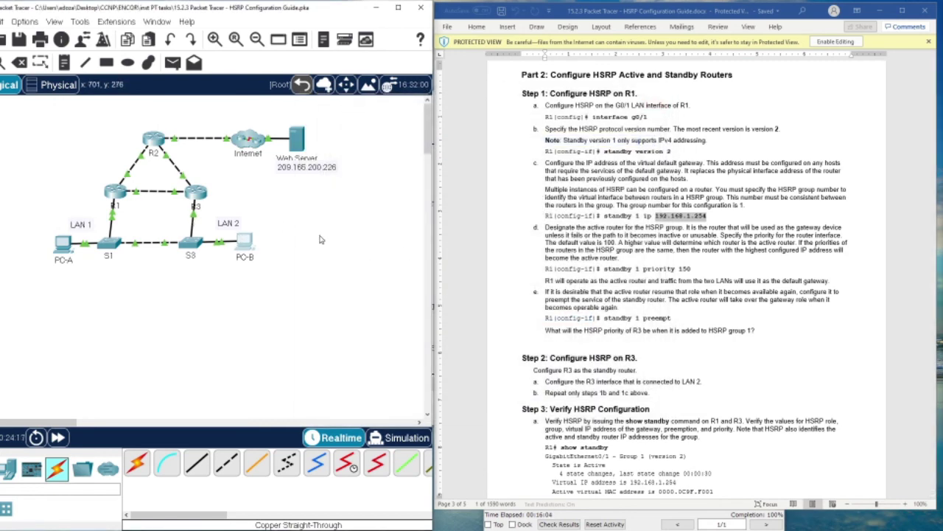
# Delete the cable connecting router R3 to switch S3, keeping PC-B in the topology.
pyautogui.press('Delete')
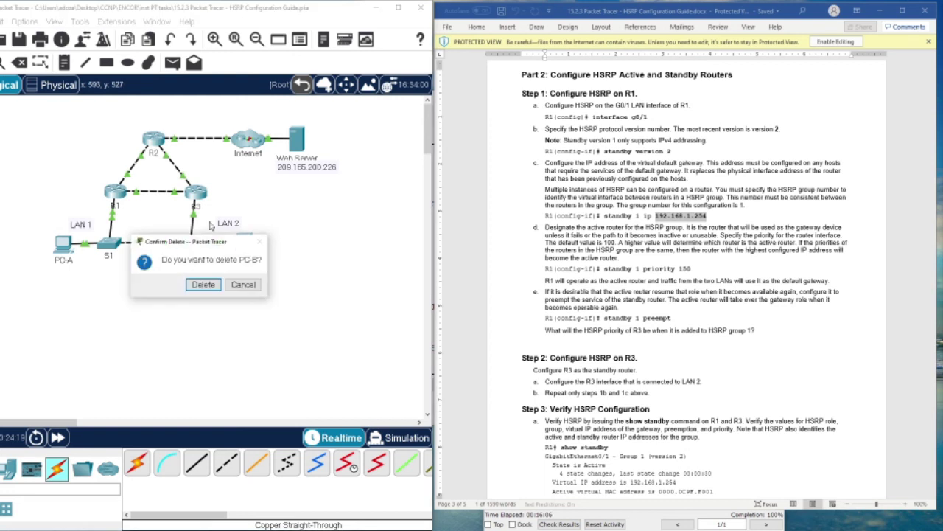
pyautogui.click(244, 286)
pyautogui.press('Delete')
pyautogui.click(193, 213)
pyautogui.press('Escape')
# Run tracert 209.165.200.226 again in PC-B's Command Prompt with the R3–S3 link removed, and fast-forward the network time.
pyautogui.click(245, 243)
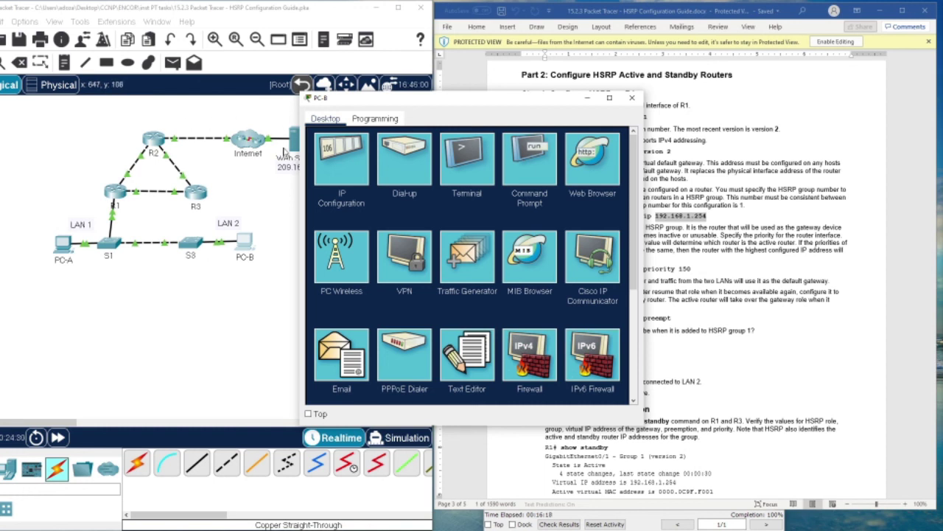
pyautogui.click(516, 169)
pyautogui.press('Up')
pyautogui.press('Return')
pyautogui.press('Up')
pyautogui.press('Return')
pyautogui.press('Up')
pyautogui.press('Return')
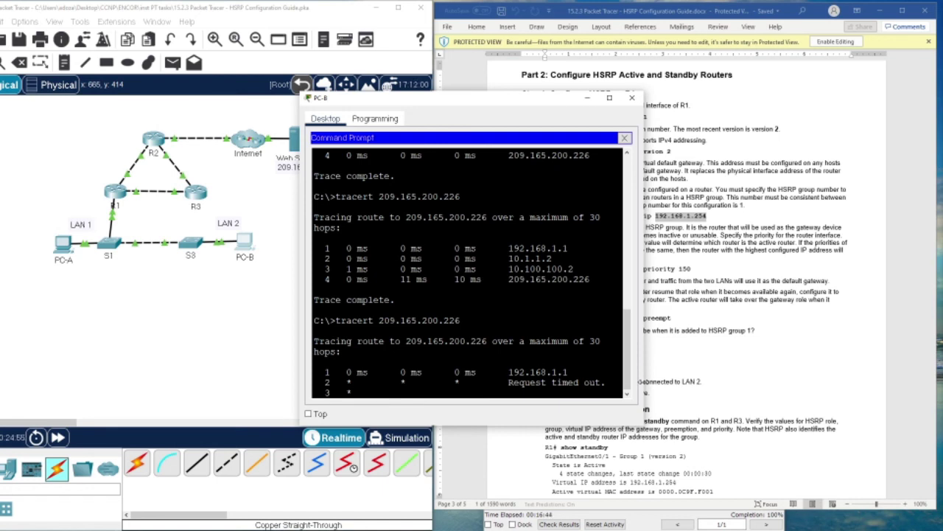
pyautogui.click(361, 437)
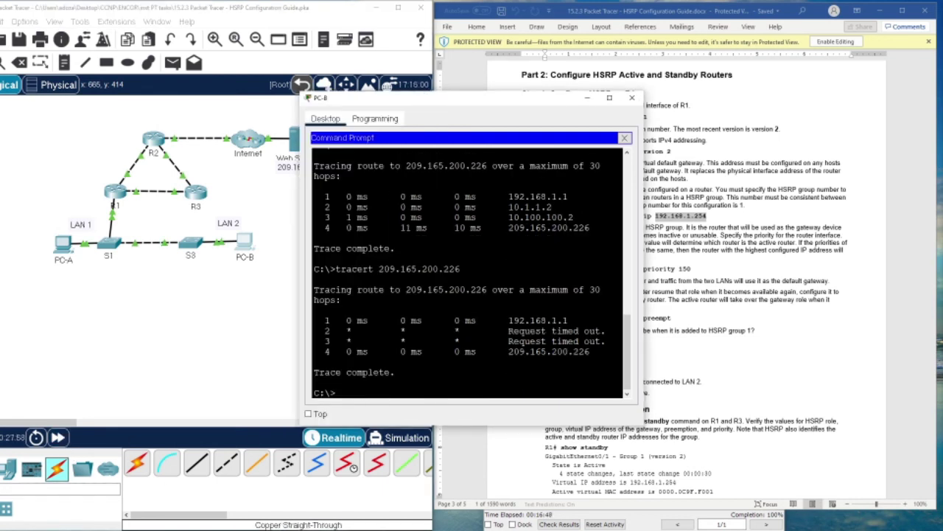
# Review the final hop and completion line of PC-B's trace, and repeat tracert 209.165.200.226 twice.
pyautogui.moveTo(498, 352); pyautogui.dragTo(591, 351)
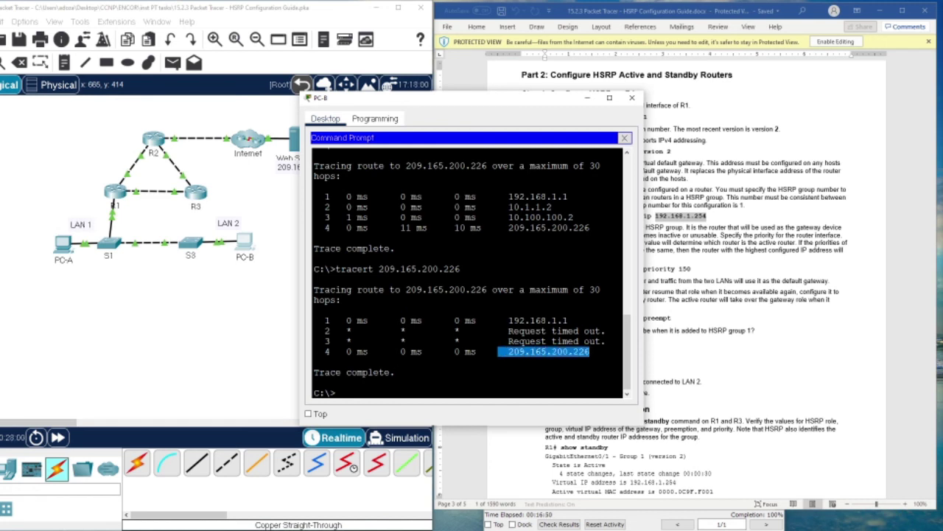
pyautogui.moveTo(395, 372); pyautogui.dragTo(319, 372)
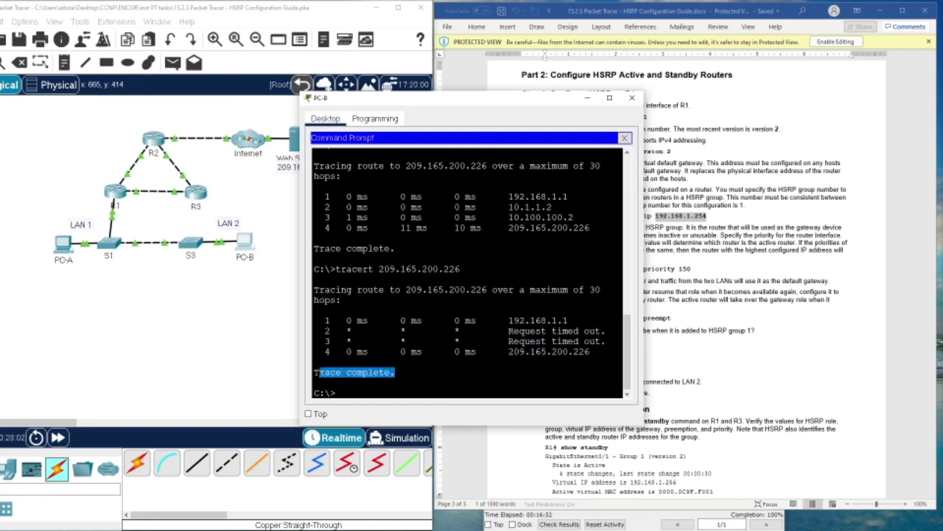
pyautogui.click(363, 397)
pyautogui.press('Up')
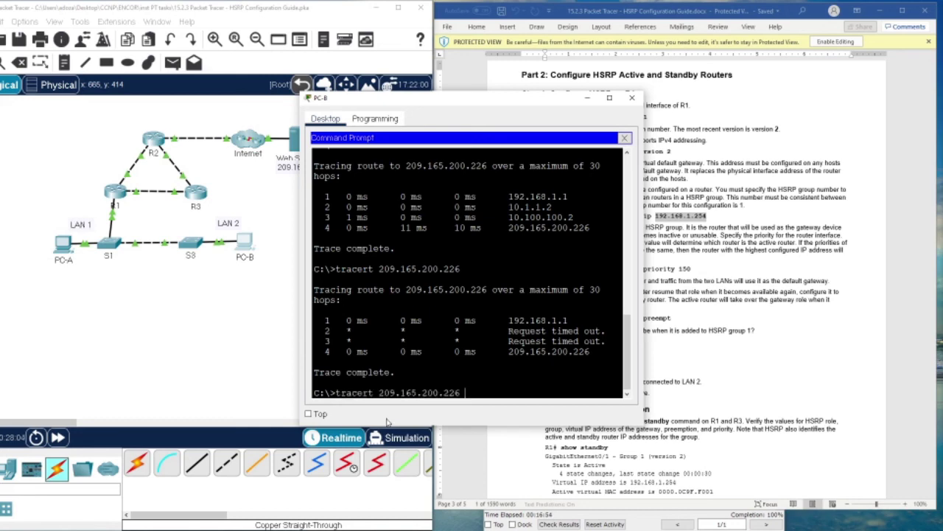
pyautogui.press('Return')
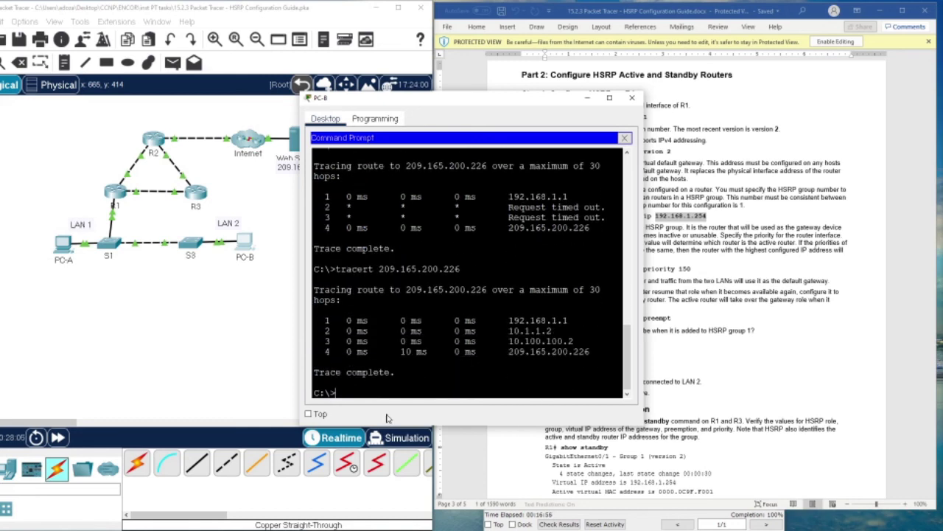
pyautogui.press('Up')
pyautogui.press('Return')
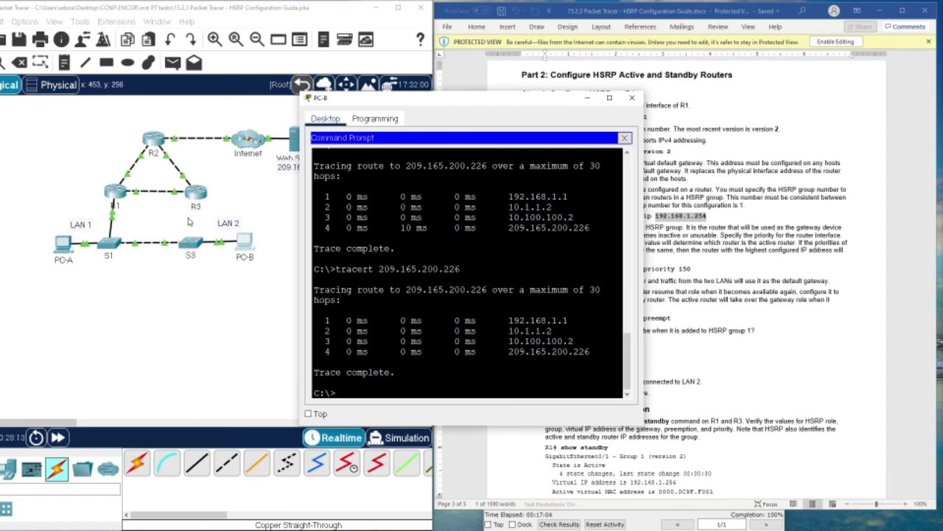
# Review the Part 3 HSRP operation instructions in the guide and the preceding default gateway and ping verification tasks.
pyautogui.click(196, 357)
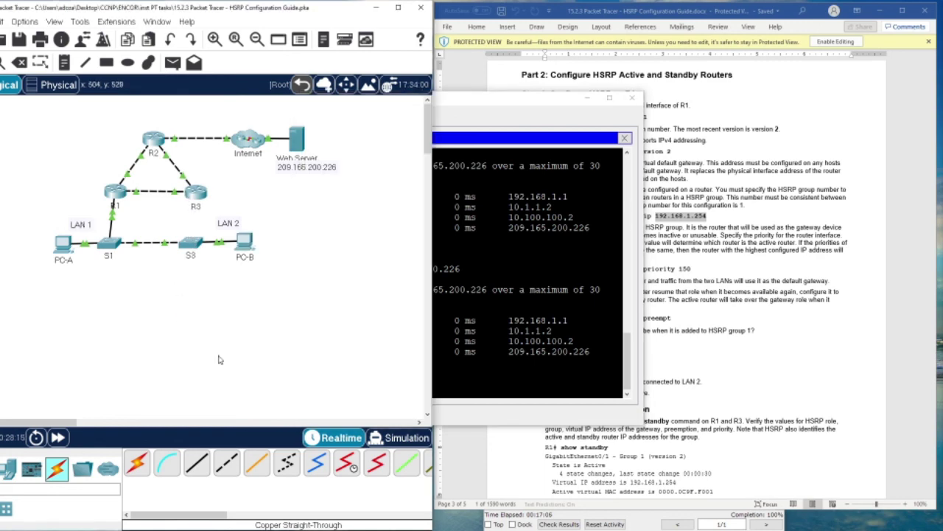
pyautogui.scroll(-10, 811, 390)
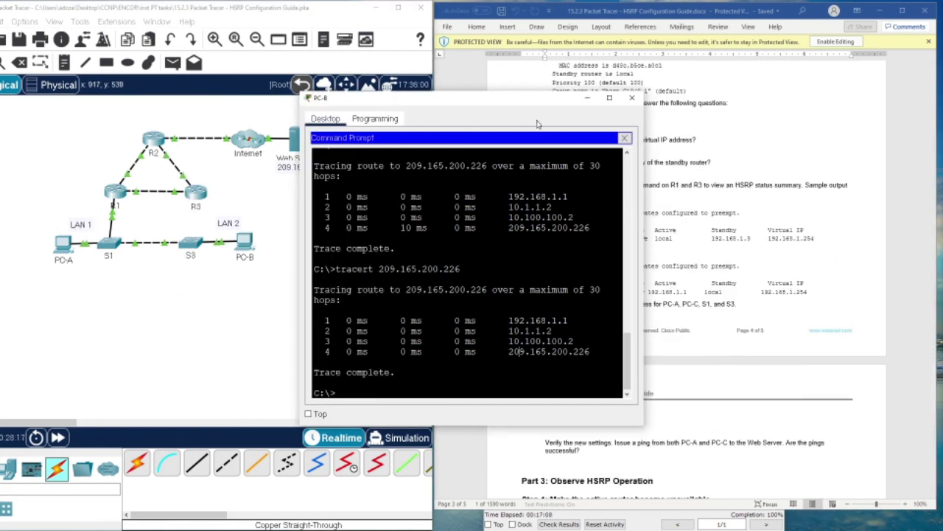
pyautogui.scroll(-10, 813, 304)
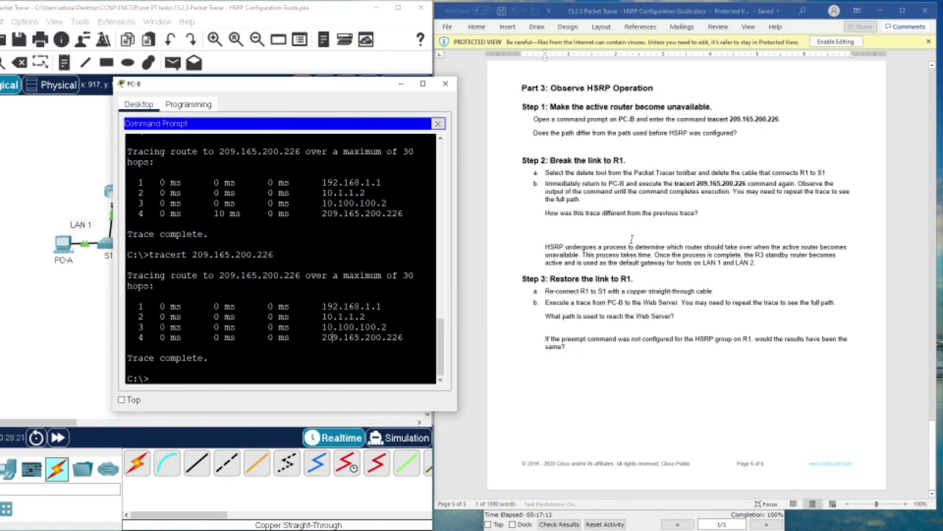
pyautogui.scroll(3, 632, 236)
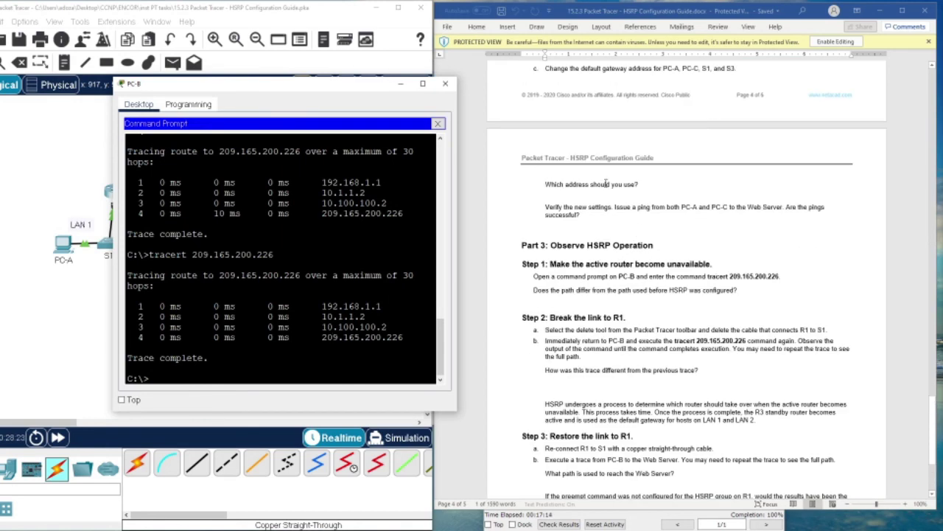
pyautogui.scroll(1, 606, 184)
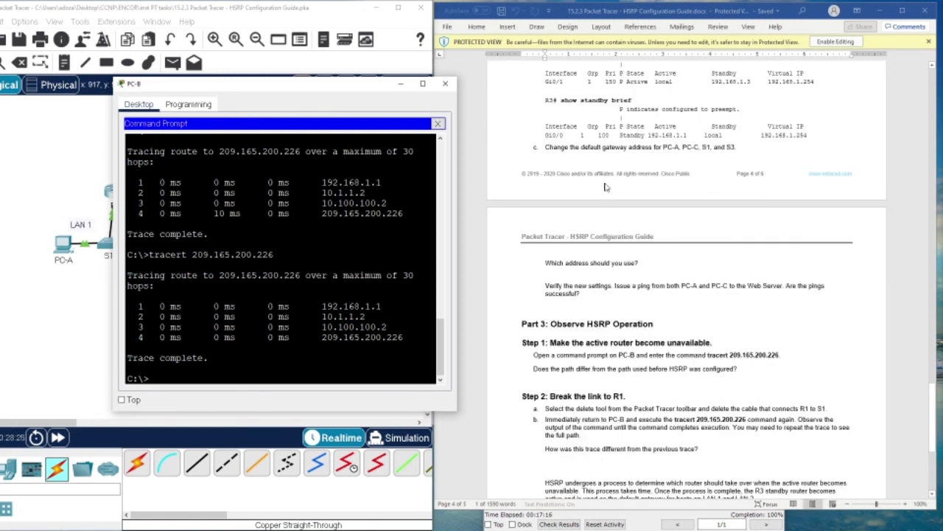